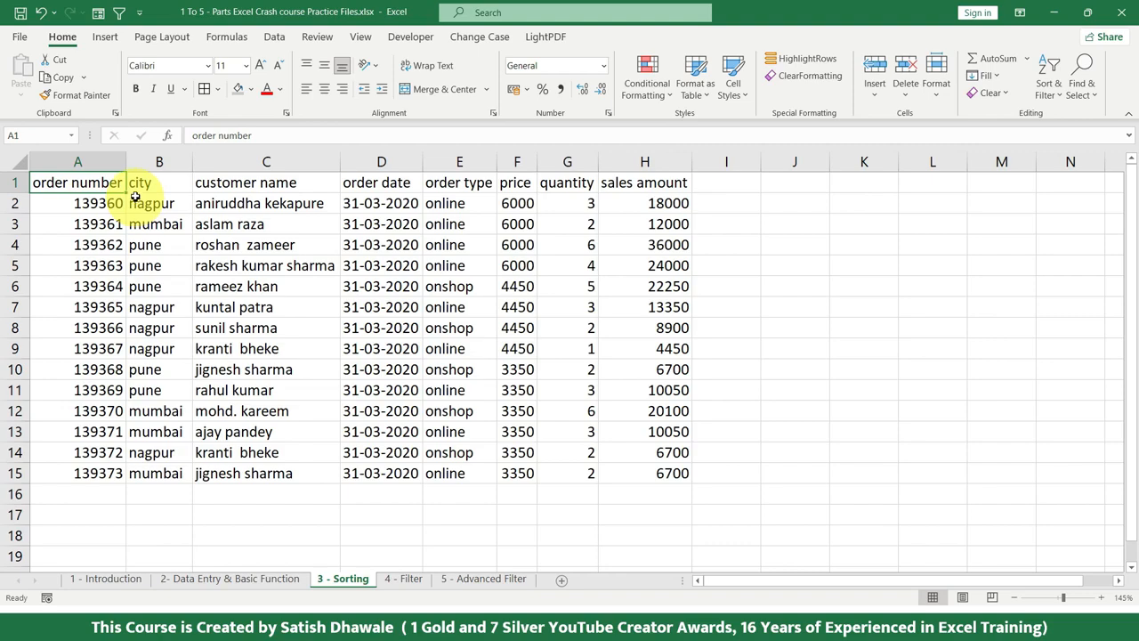
{"action": "left_click", "coordinate": [273, 38]}
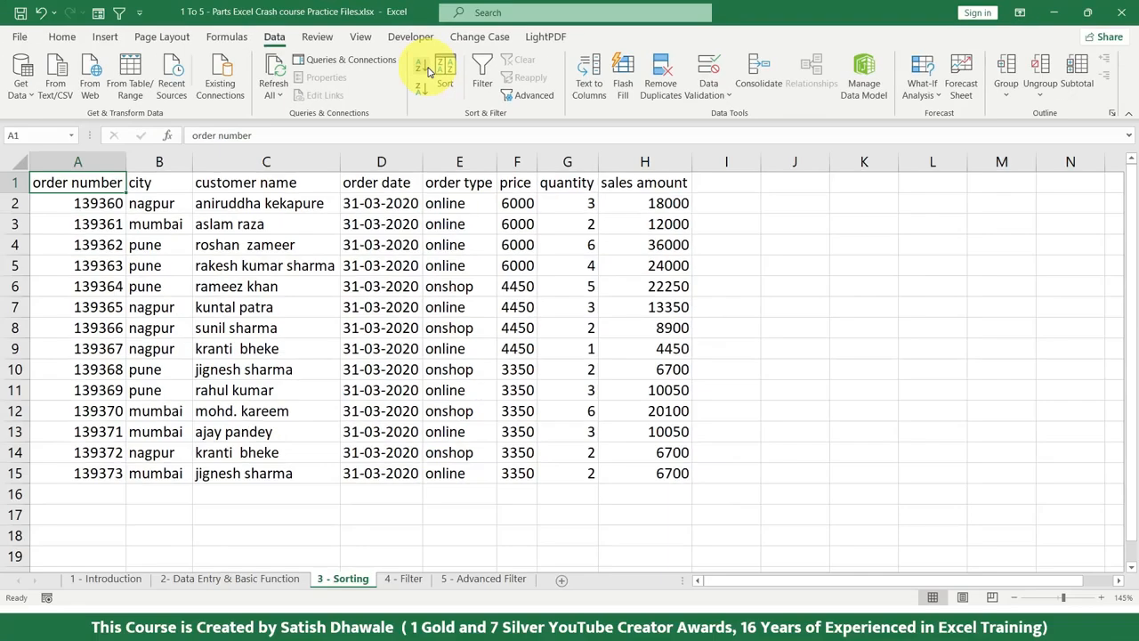
{"action": "left_click", "coordinate": [62, 37]}
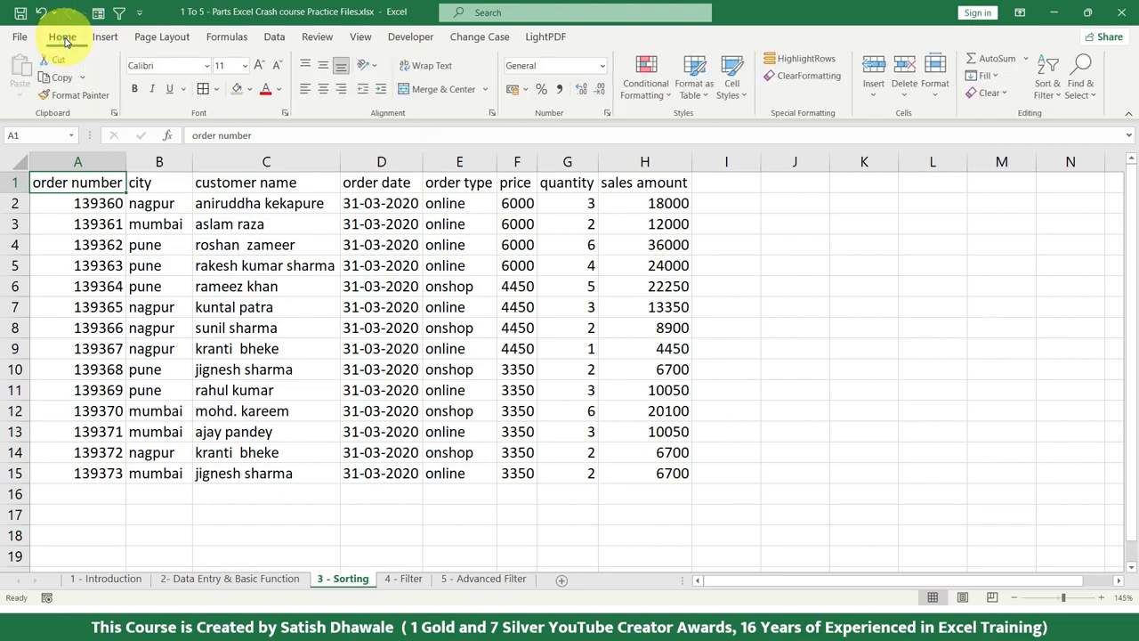
{"action": "left_click", "coordinate": [1057, 94]}
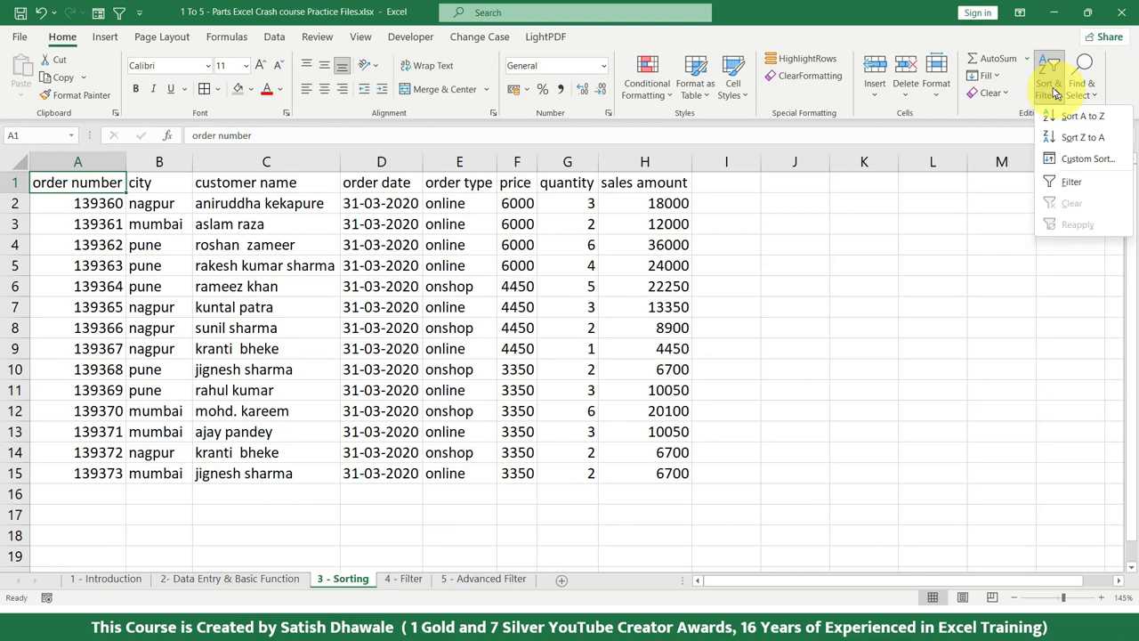
Try sorting only the customer name range C1:C15 from A to Z, continuing with the current selection, and undo that sort
{"action": "left_click", "coordinate": [274, 38]}
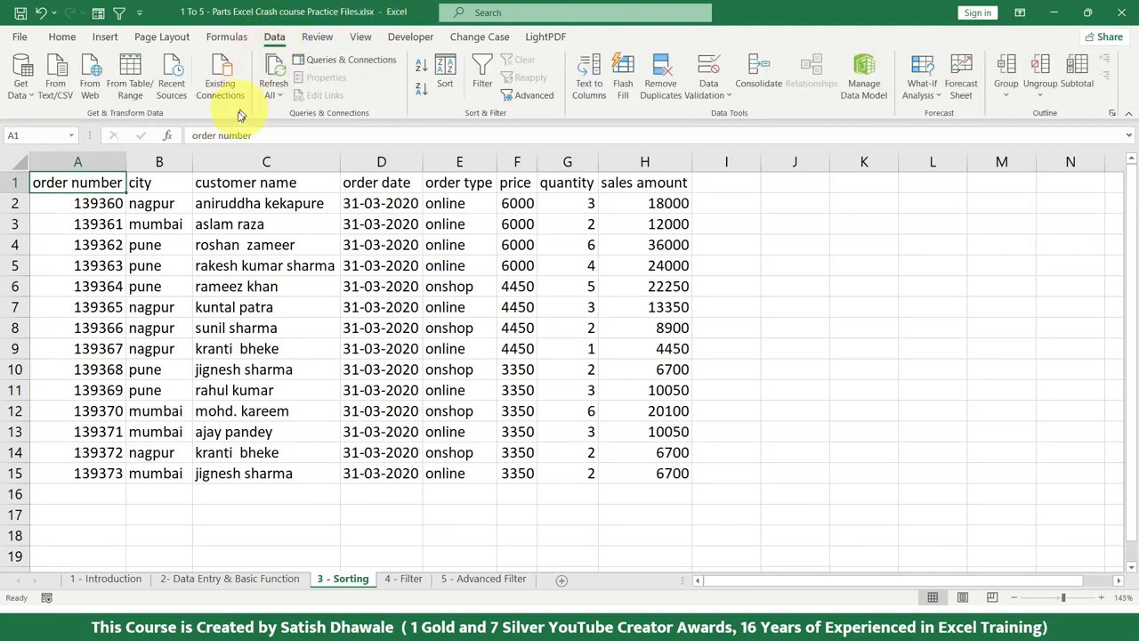
{"action": "left_click_drag", "start_coordinate": [229, 207], "coordinate": [233, 473]}
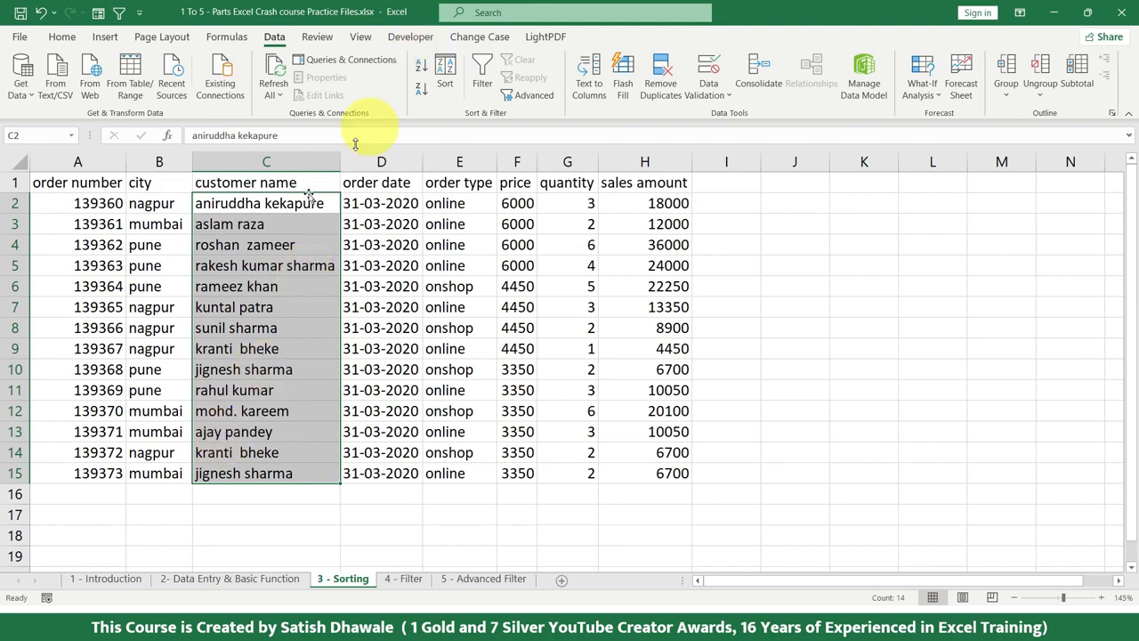
{"action": "left_click_drag", "start_coordinate": [289, 176], "coordinate": [280, 473]}
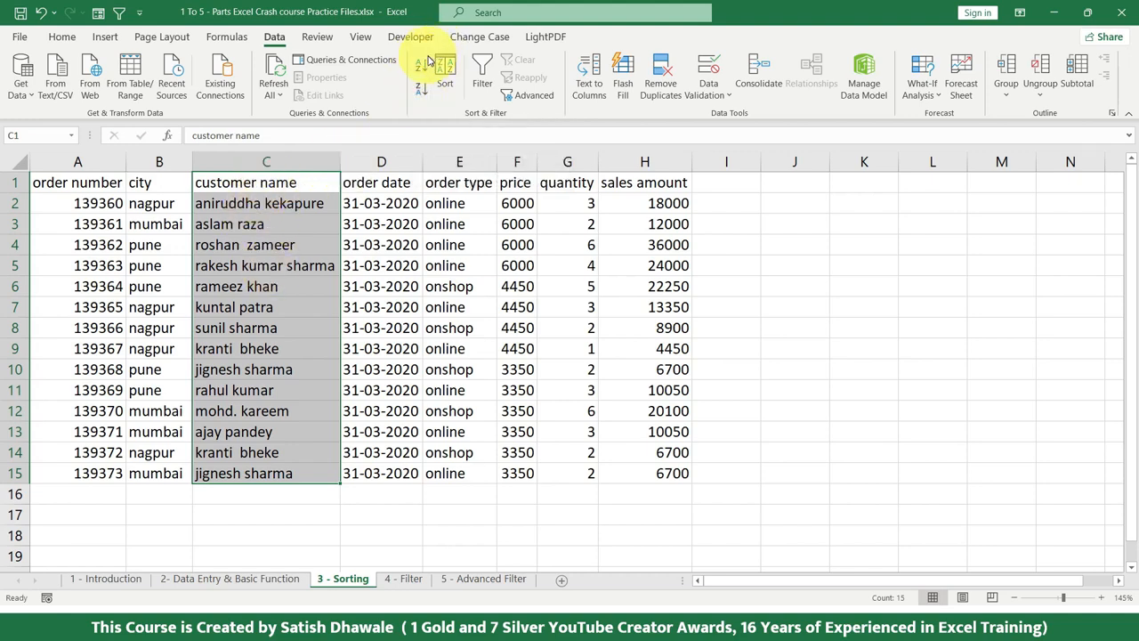
{"action": "left_click", "coordinate": [423, 66]}
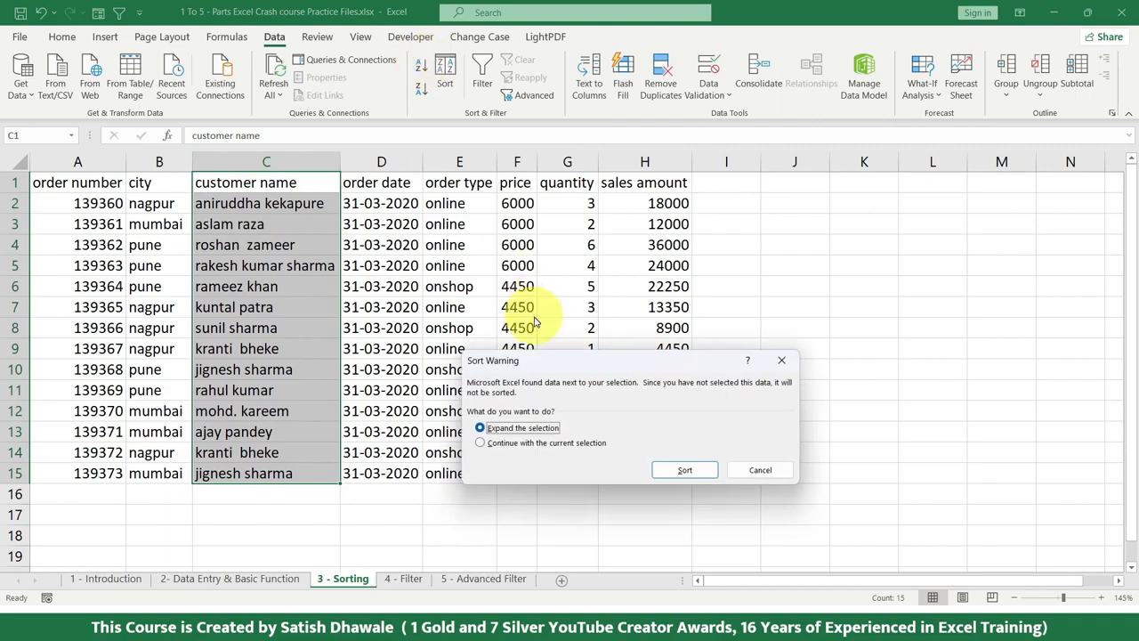
{"action": "left_click_drag", "start_coordinate": [536, 373], "coordinate": [480, 249]}
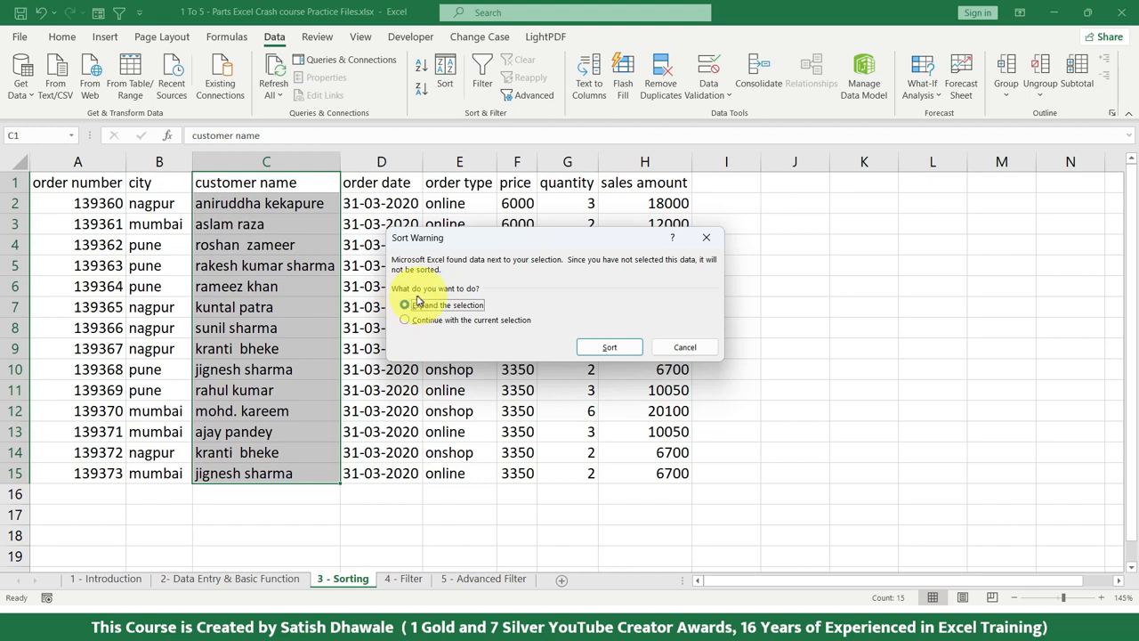
{"action": "left_click", "coordinate": [436, 325]}
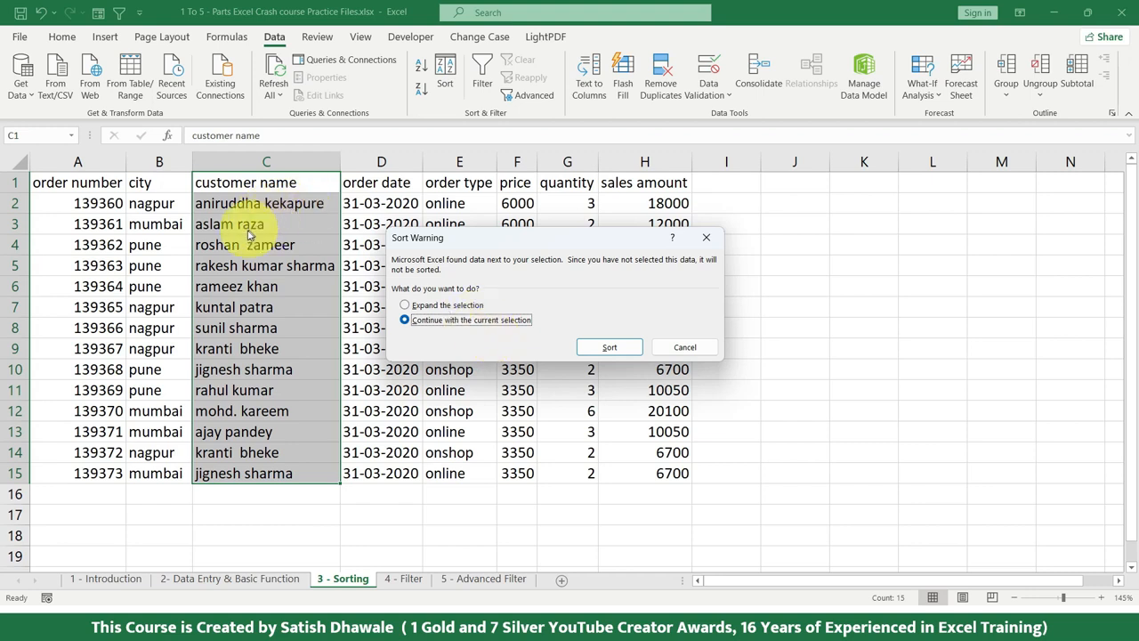
{"action": "left_click_drag", "start_coordinate": [415, 237], "coordinate": [433, 280]}
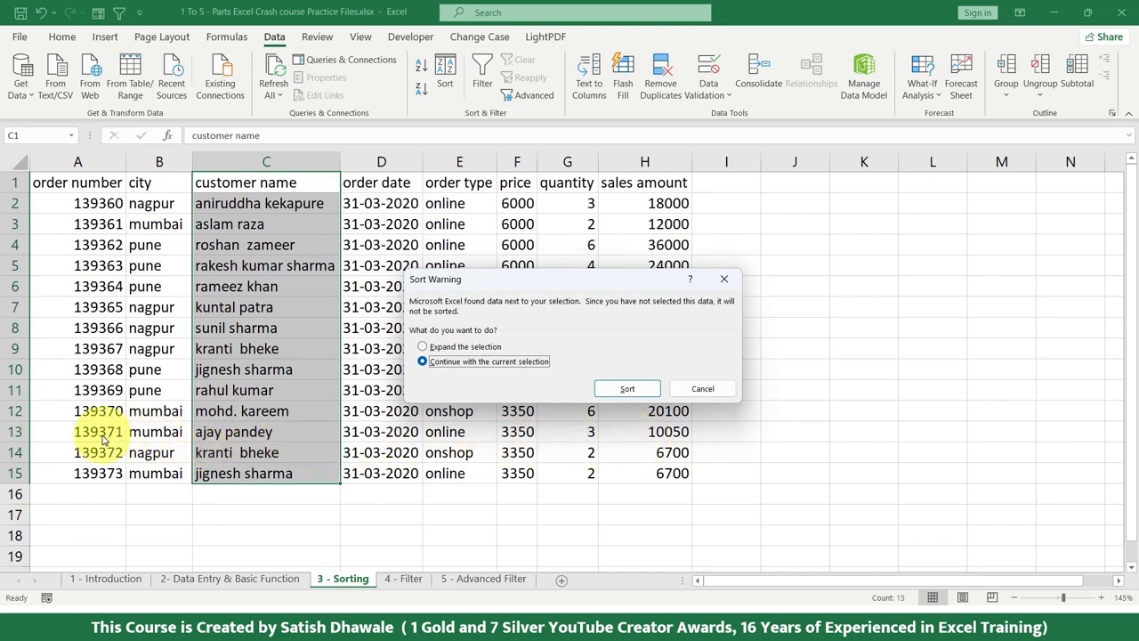
{"action": "left_click", "coordinate": [629, 389]}
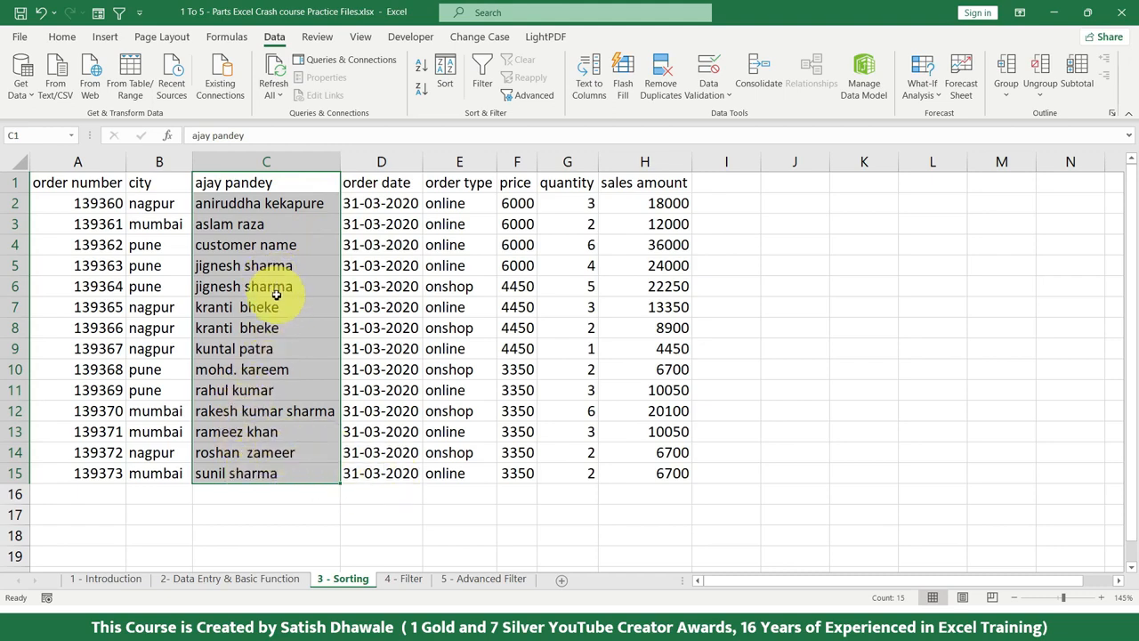
{"action": "key", "text": "ctrl+z"}
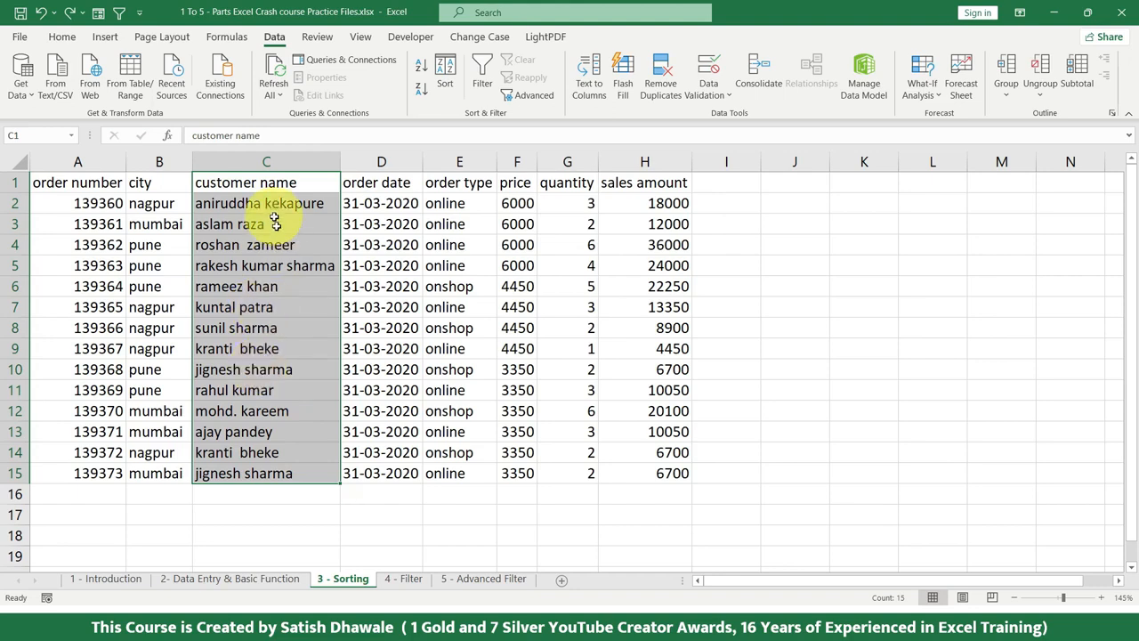
Try sorting the records A to Z by customer name with the selection expanded, check the moved rows, and undo the sort
{"action": "left_click", "coordinate": [424, 66]}
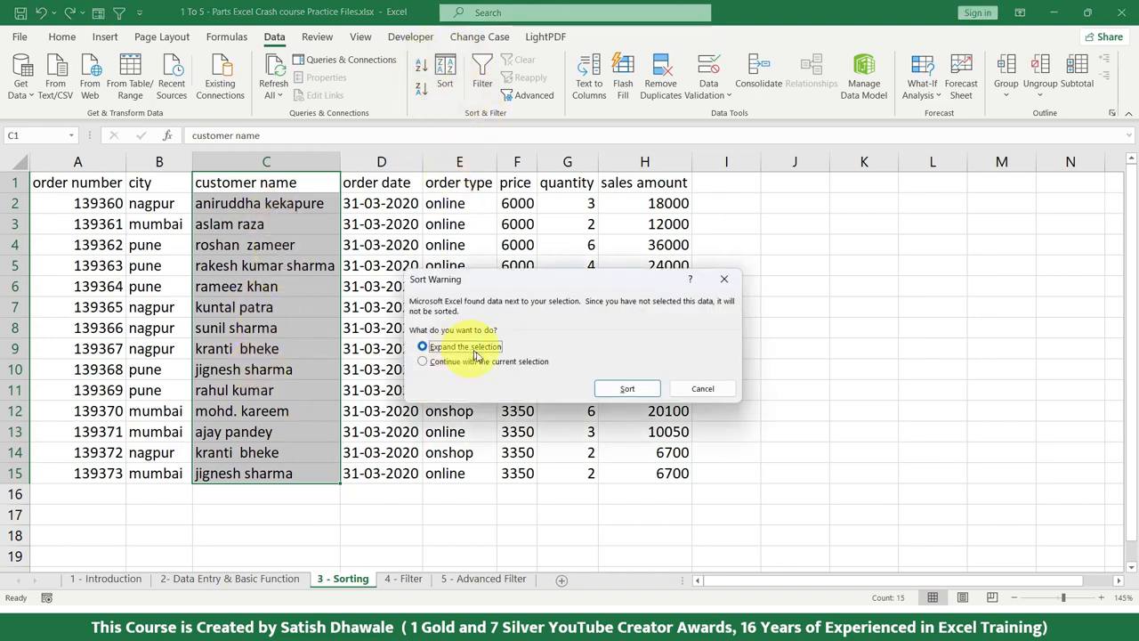
{"action": "left_click", "coordinate": [624, 387]}
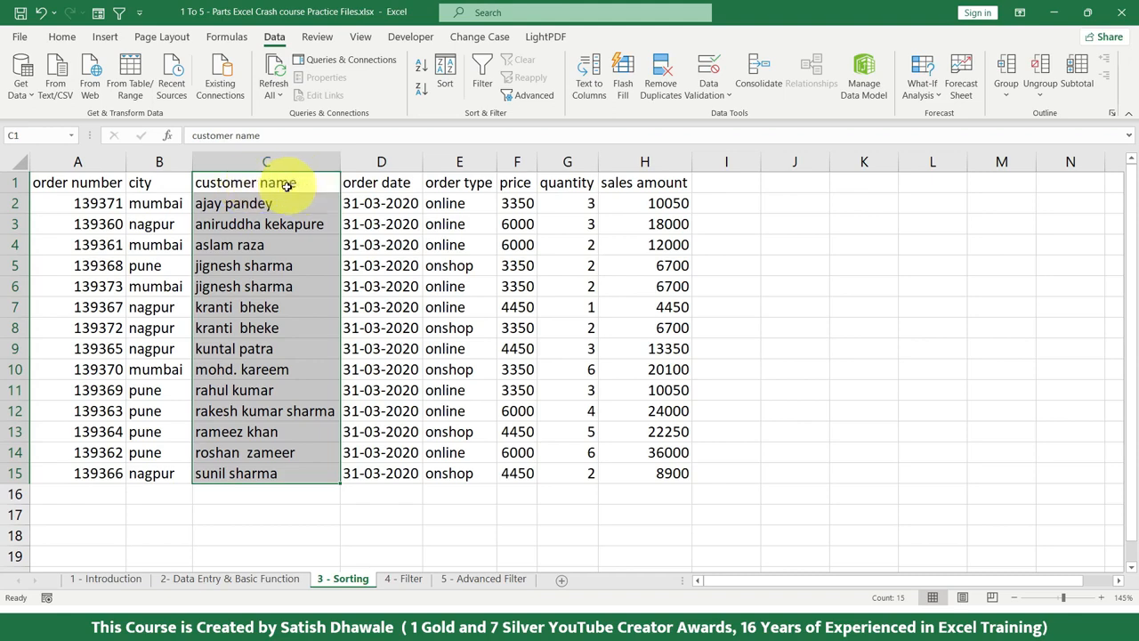
{"action": "left_click_drag", "start_coordinate": [287, 205], "coordinate": [675, 208]}
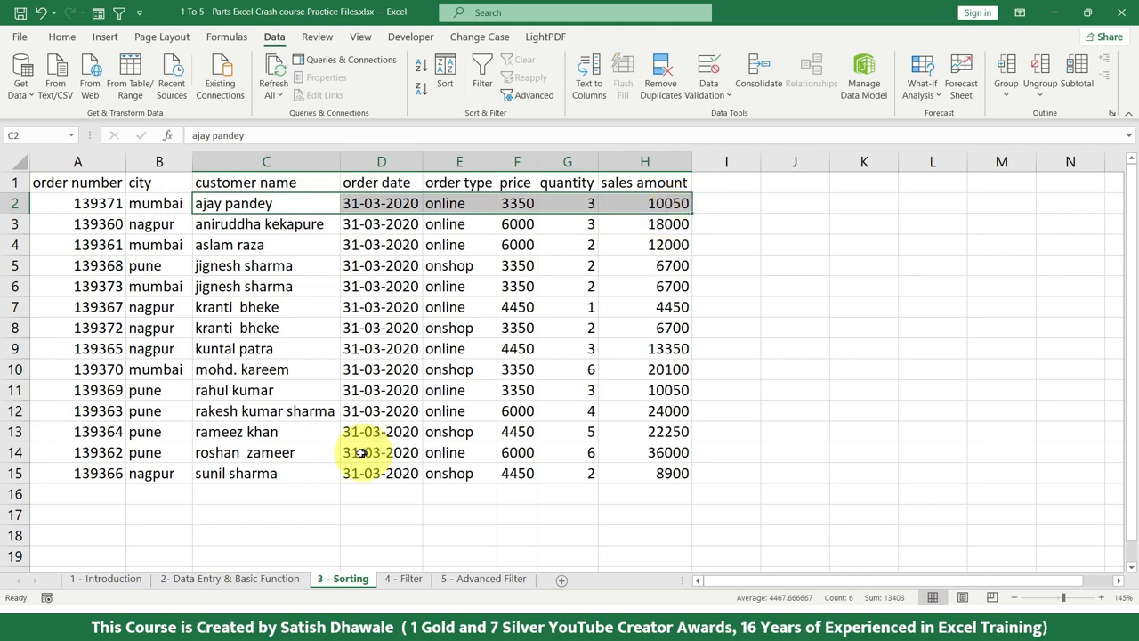
{"action": "left_click_drag", "start_coordinate": [275, 473], "coordinate": [676, 474]}
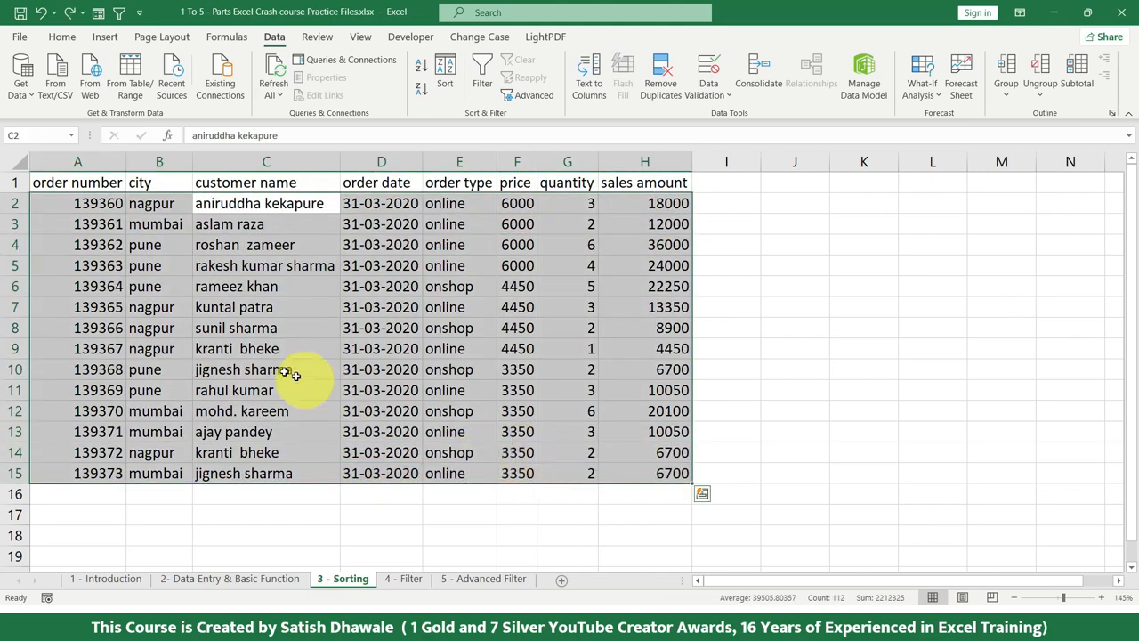
{"action": "left_click_drag", "start_coordinate": [293, 328], "coordinate": [677, 330]}
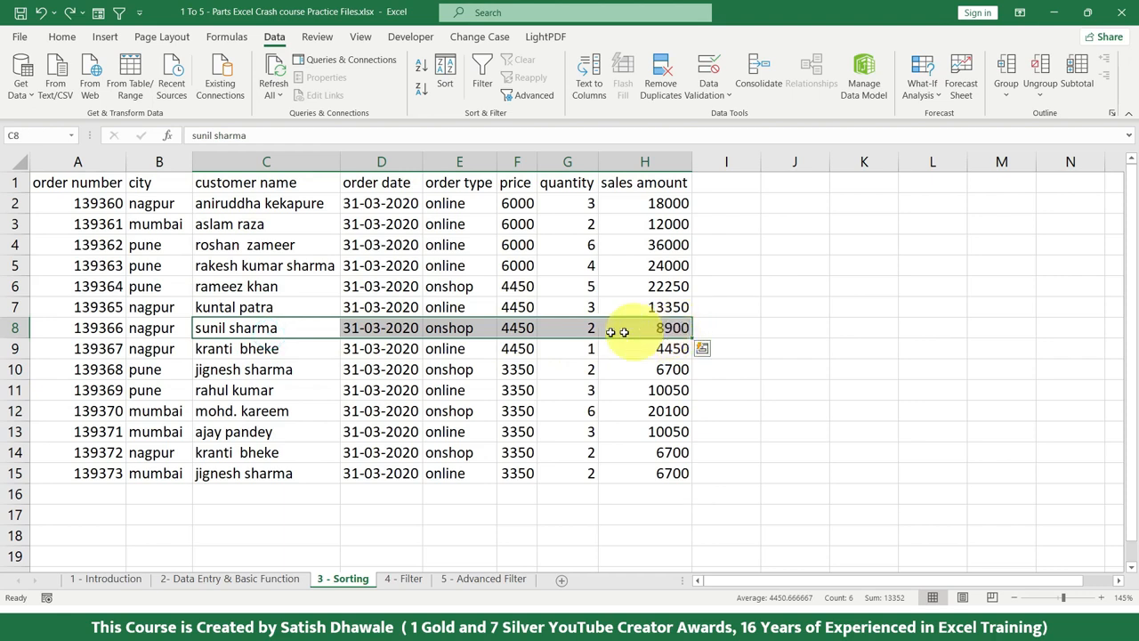
{"action": "left_click", "coordinate": [64, 328]}
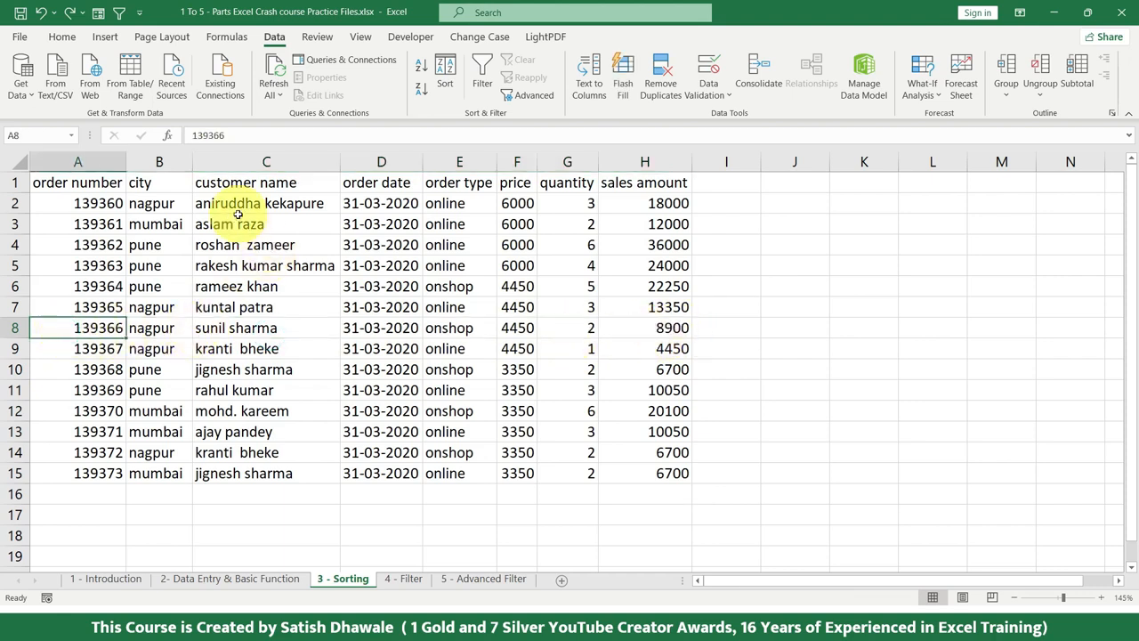
Sort the table A to Z by customer name from the whole of column C, expanding the selection, and check the first and last rows
{"action": "left_click_drag", "start_coordinate": [266, 182], "coordinate": [256, 470]}
{"action": "left_click", "coordinate": [286, 160]}
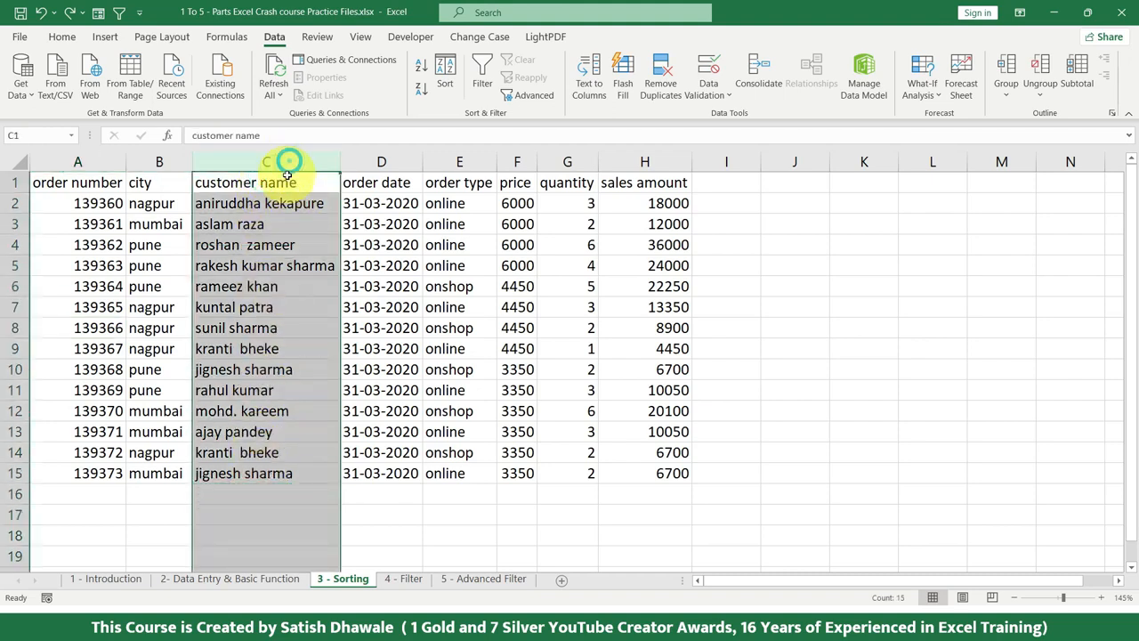
{"action": "left_click", "coordinate": [422, 66]}
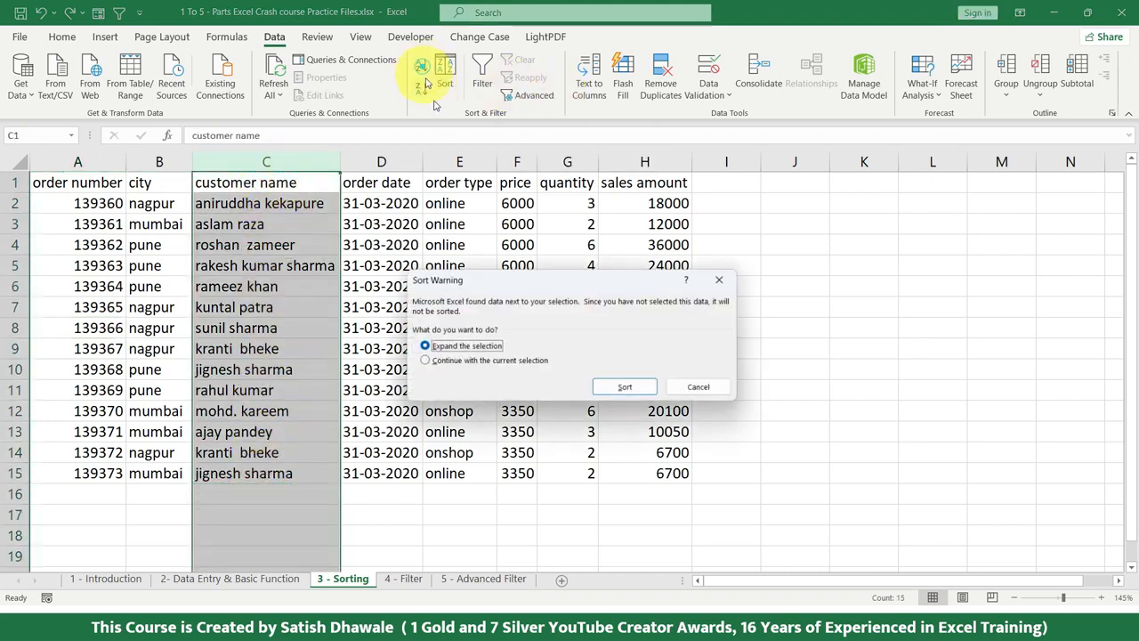
{"action": "left_click", "coordinate": [629, 386]}
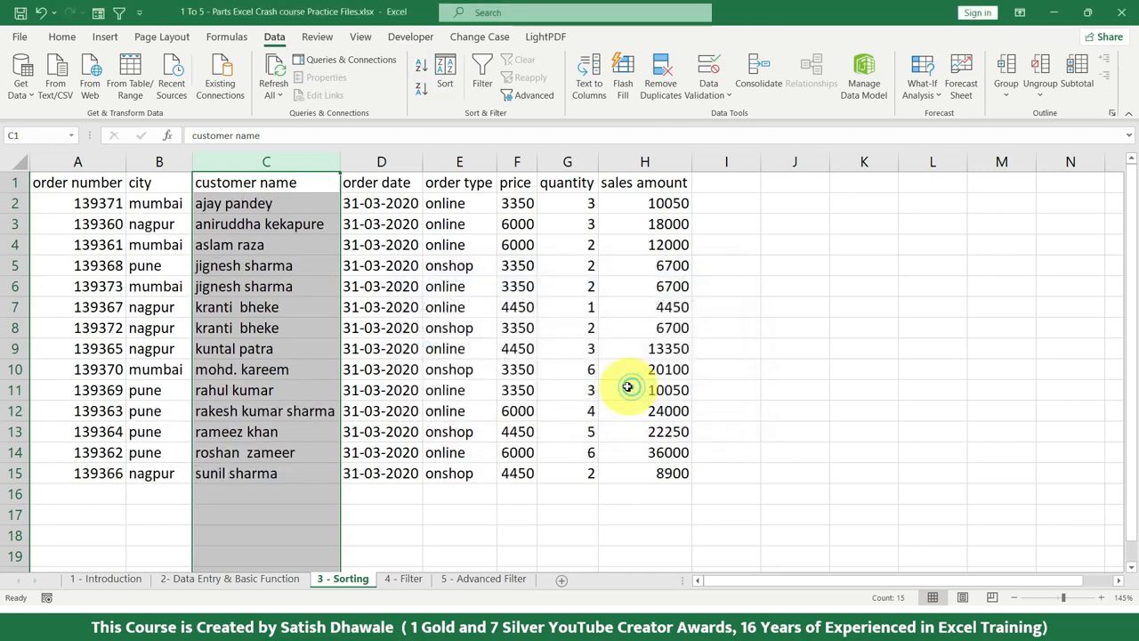
{"action": "left_click_drag", "start_coordinate": [250, 470], "coordinate": [644, 478]}
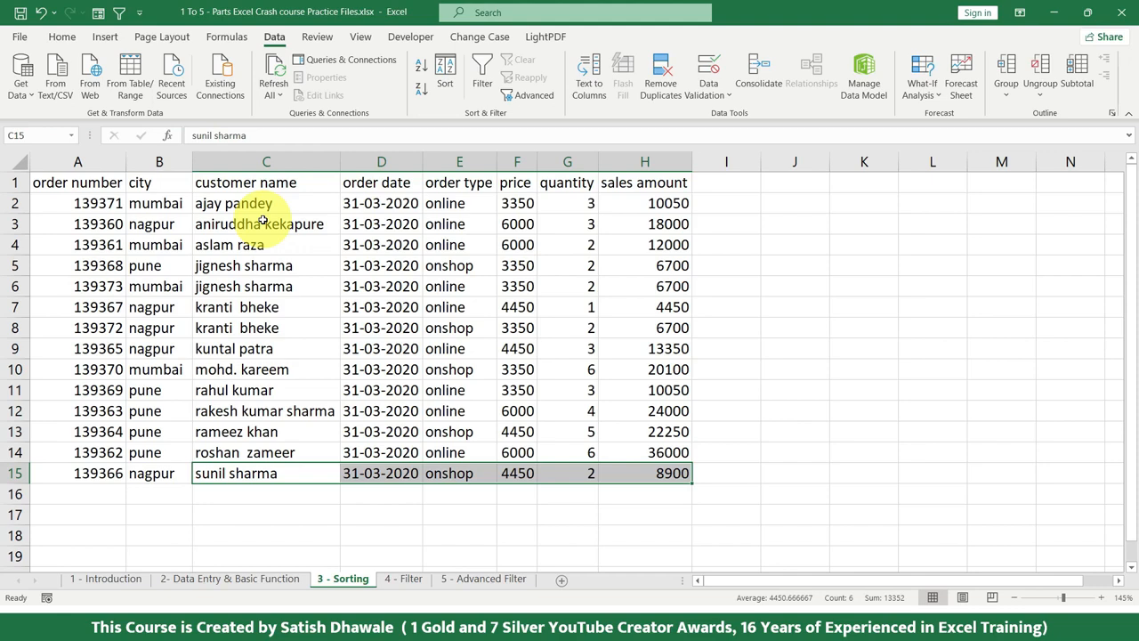
{"action": "left_click_drag", "start_coordinate": [267, 203], "coordinate": [300, 221]}
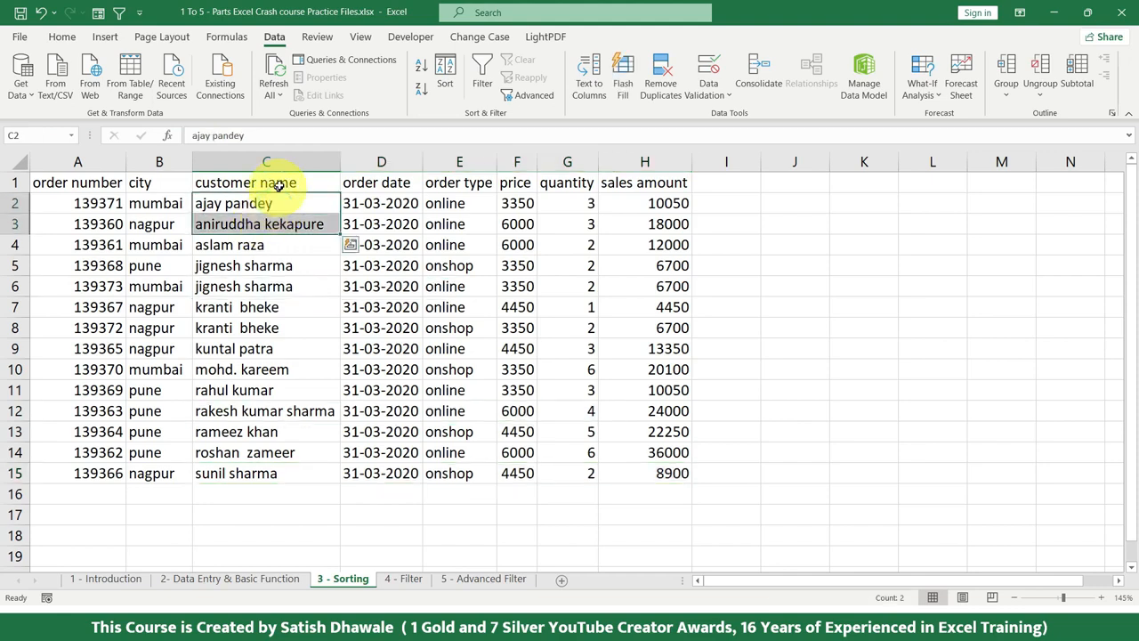
Sort the table Z to A on the customer name range C1:C15, expanding the selection to the adjacent columns
{"action": "left_click_drag", "start_coordinate": [281, 180], "coordinate": [310, 473]}
{"action": "left_click", "coordinate": [421, 89]}
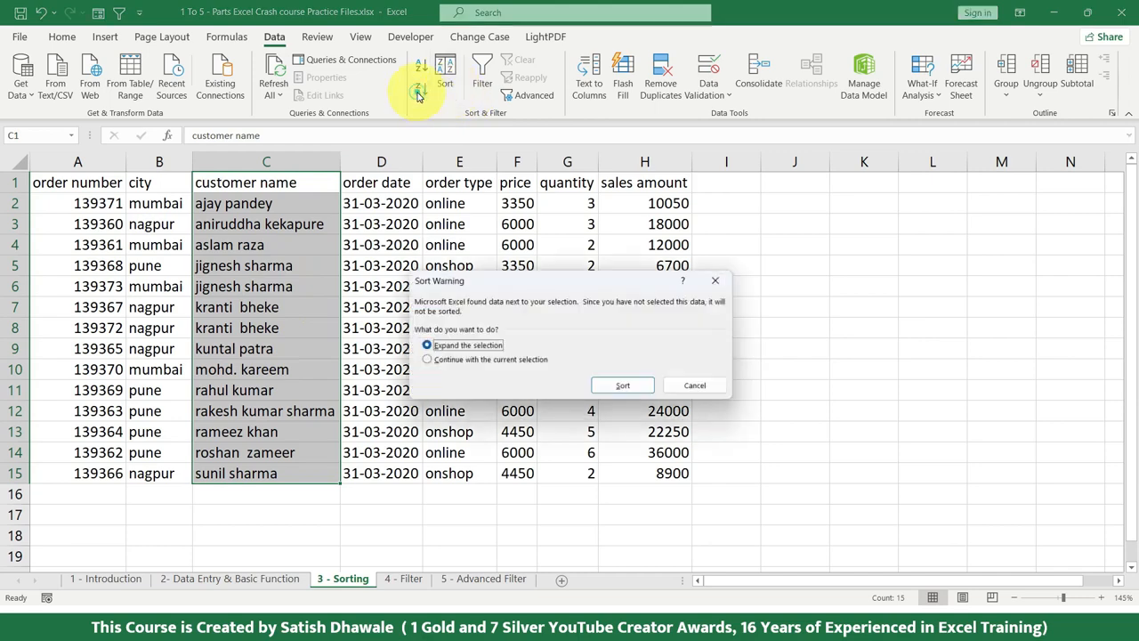
{"action": "left_click", "coordinate": [628, 388]}
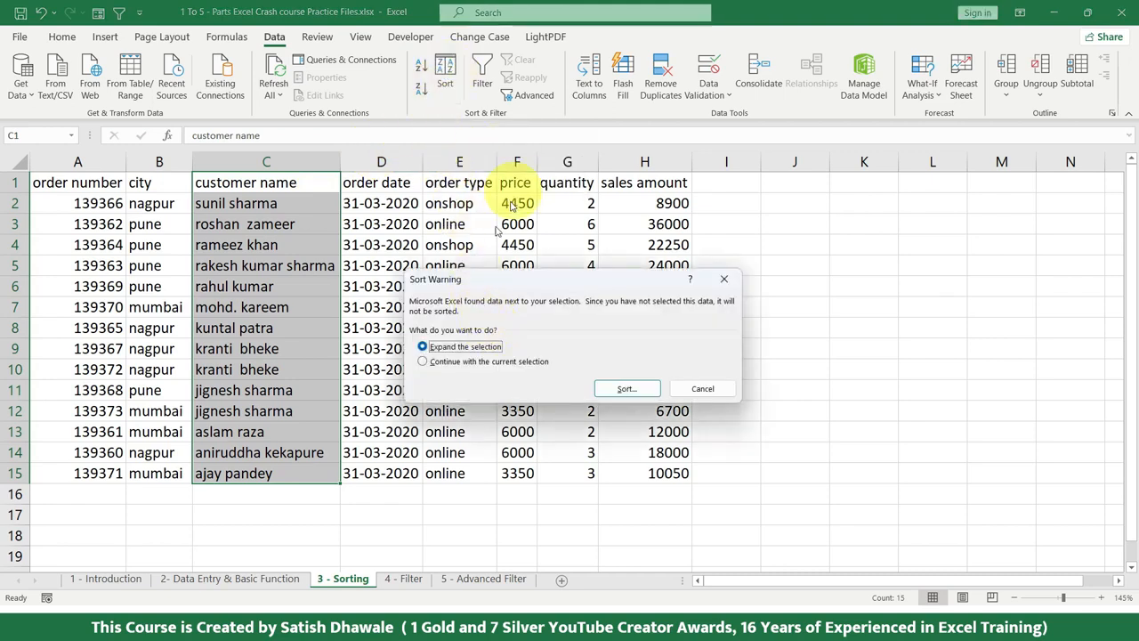
{"action": "left_click", "coordinate": [644, 389]}
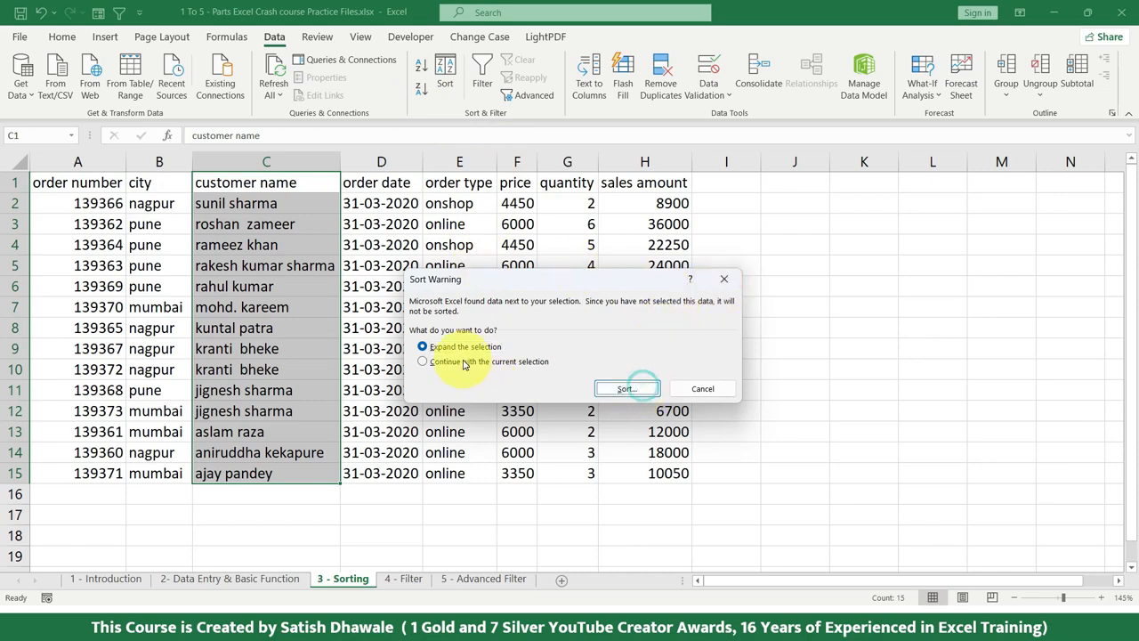
{"action": "left_click", "coordinate": [724, 279]}
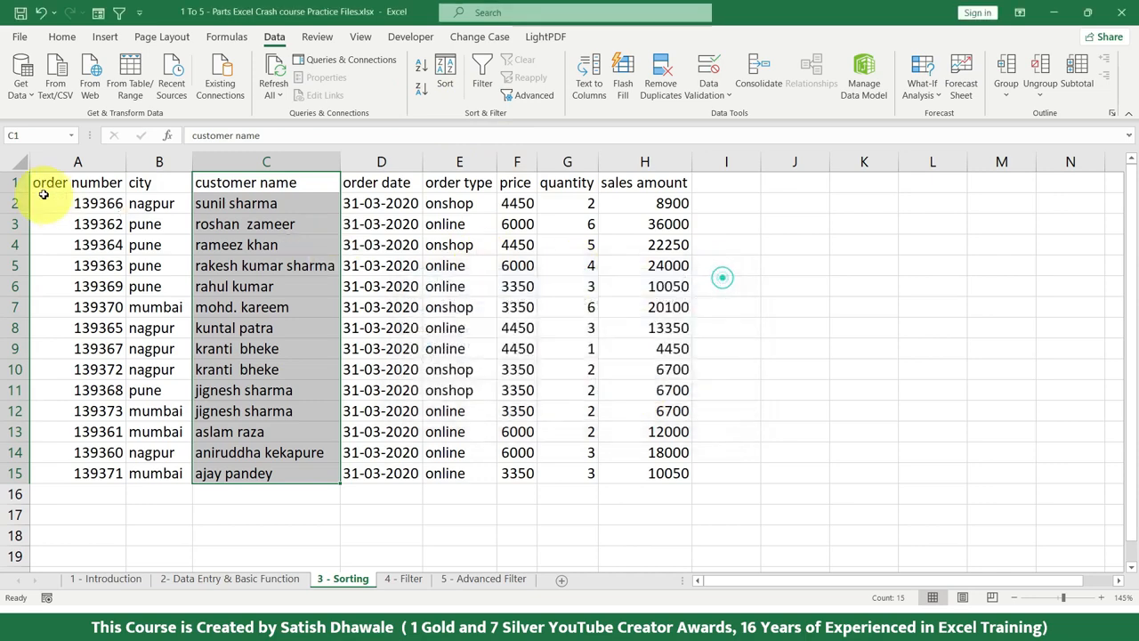
{"action": "left_click_drag", "start_coordinate": [69, 185], "coordinate": [668, 473]}
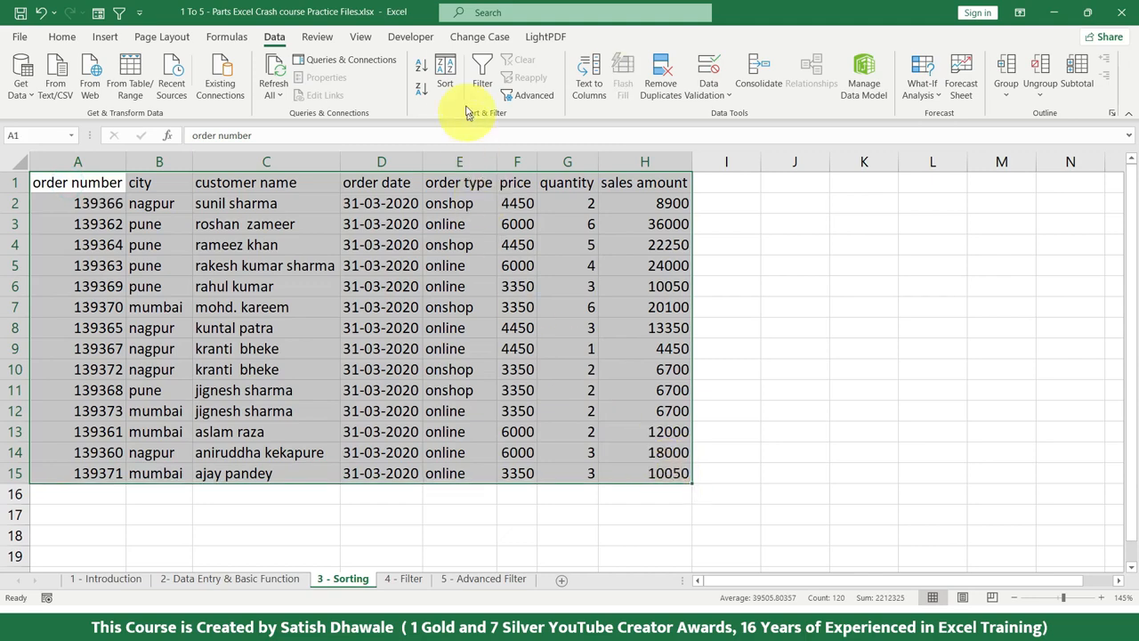
{"action": "left_click", "coordinate": [445, 82]}
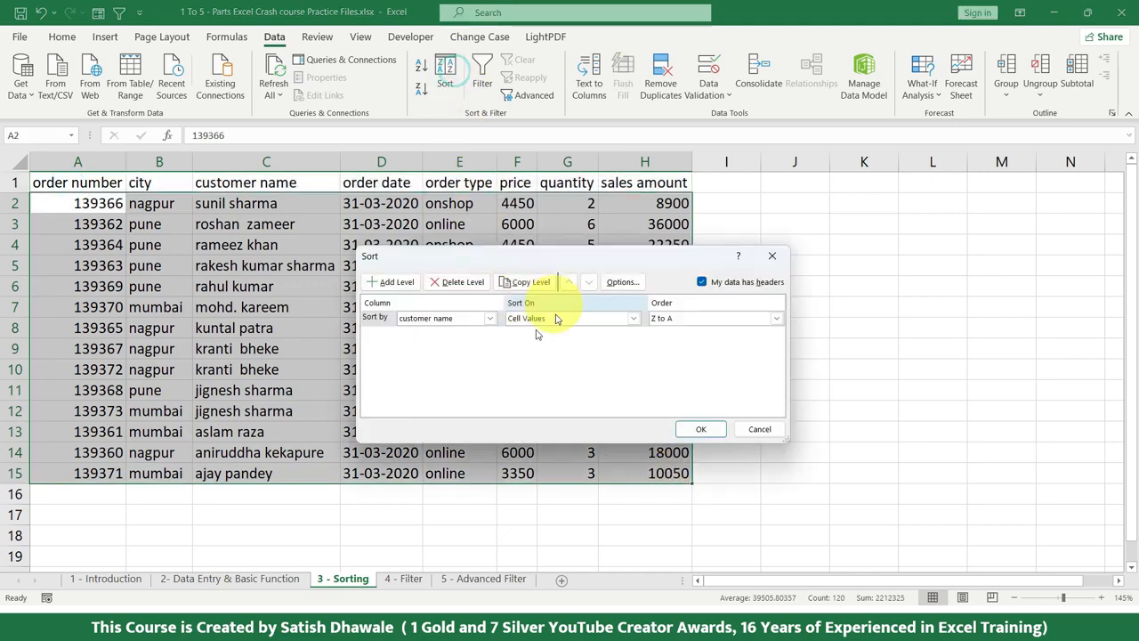
{"action": "left_click", "coordinate": [776, 258]}
Open a custom sort for the customer name range C1:C15 with the selection expanded, switching the data-has-headers option off and back on
{"action": "left_click_drag", "start_coordinate": [312, 182], "coordinate": [311, 476]}
{"action": "left_click", "coordinate": [445, 83]}
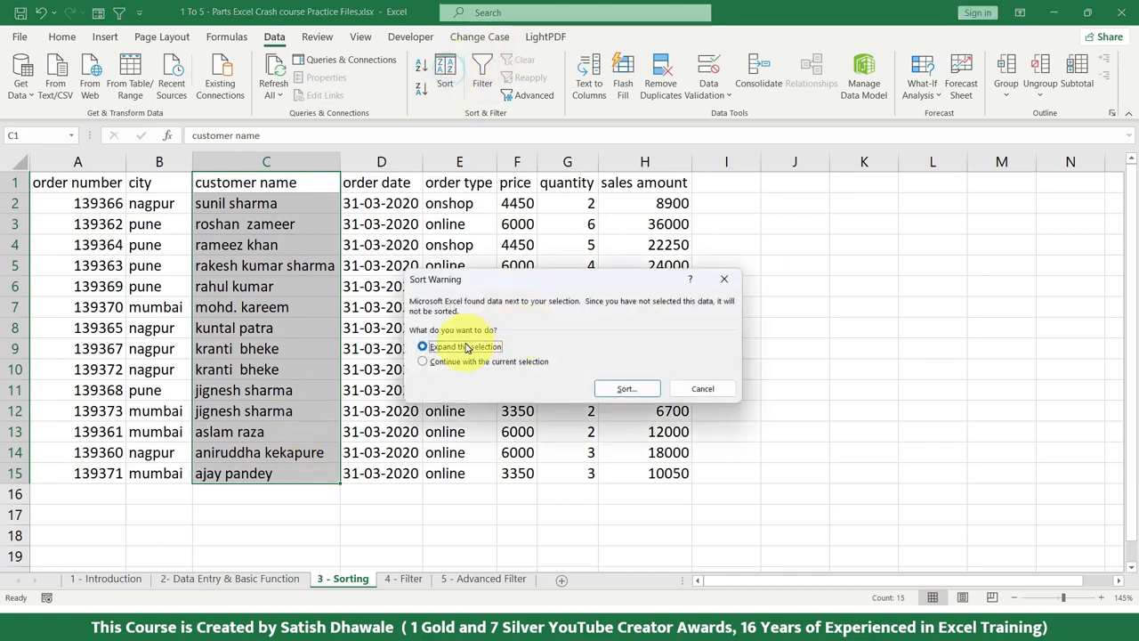
{"action": "left_click", "coordinate": [626, 388]}
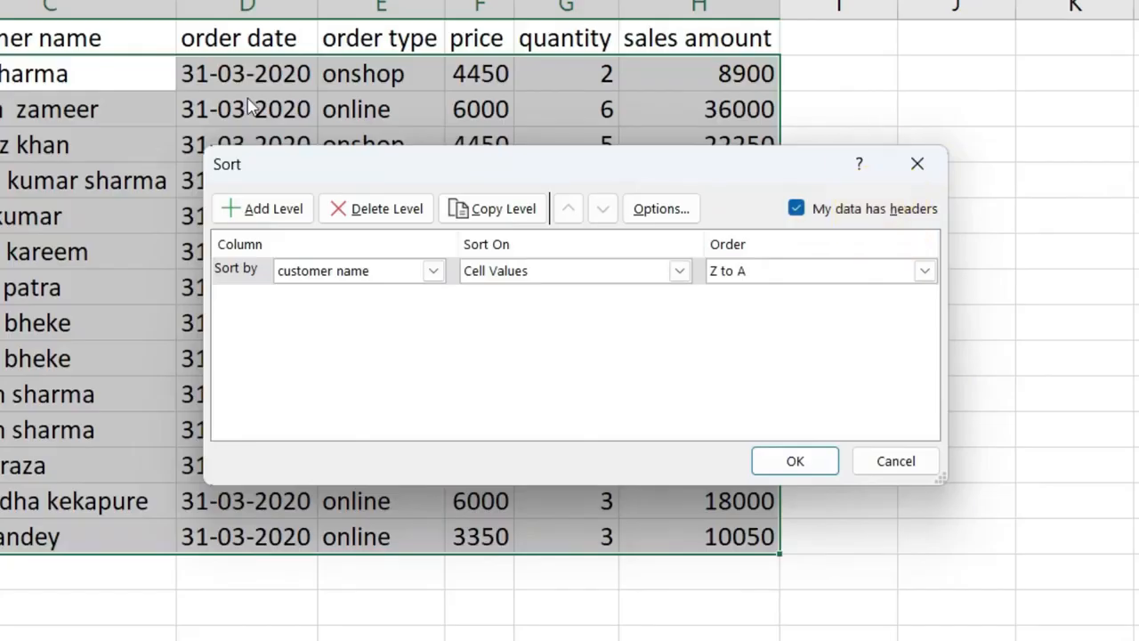
{"action": "left_click", "coordinate": [823, 211]}
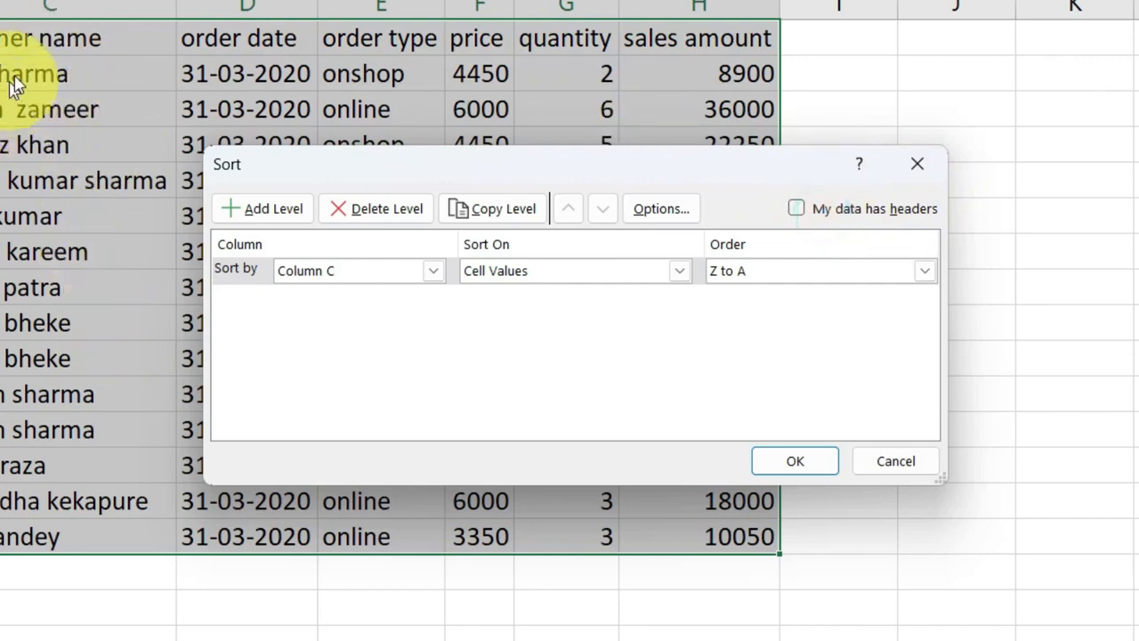
{"action": "left_click", "coordinate": [879, 219]}
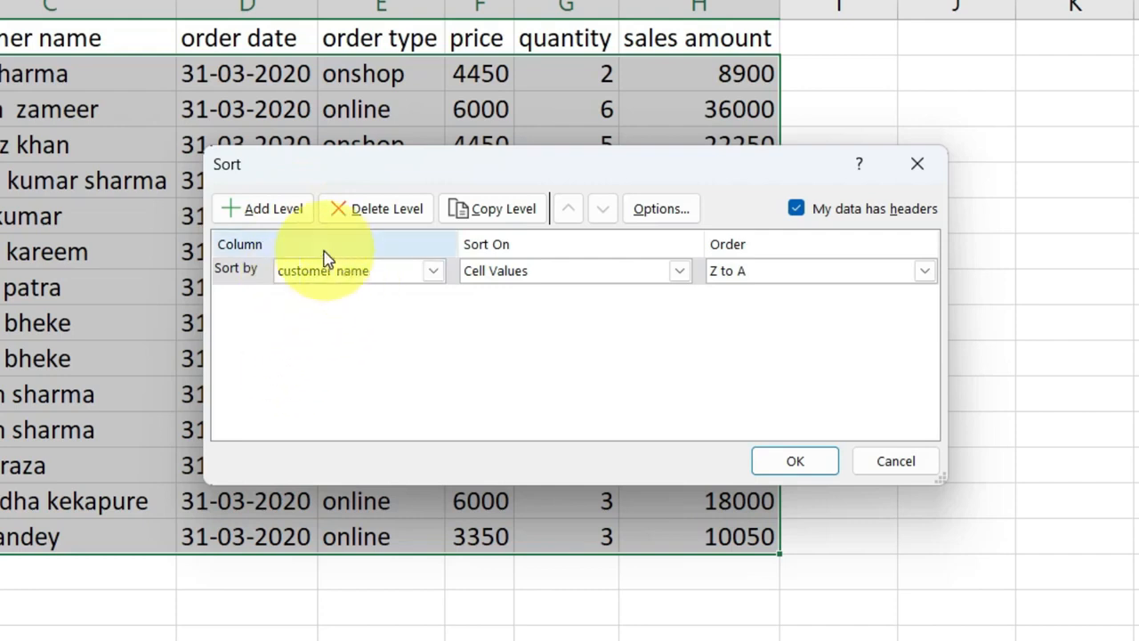
Set the custom sort to customer name, cell values, A to Z order, and apply it to the table
{"action": "left_click", "coordinate": [374, 279]}
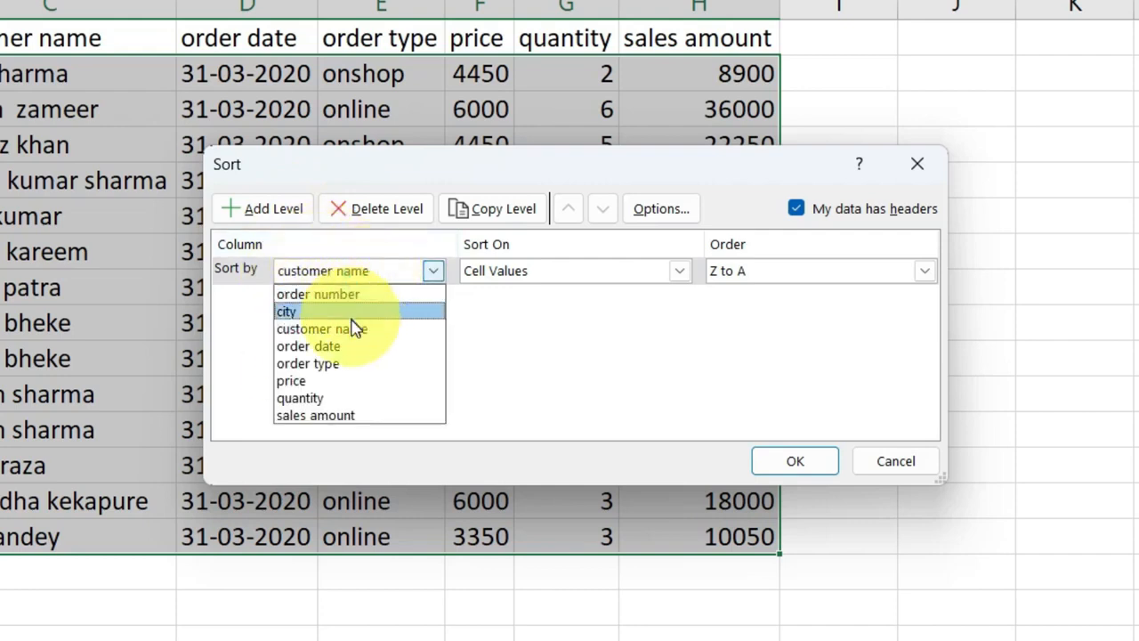
{"action": "left_click", "coordinate": [352, 331]}
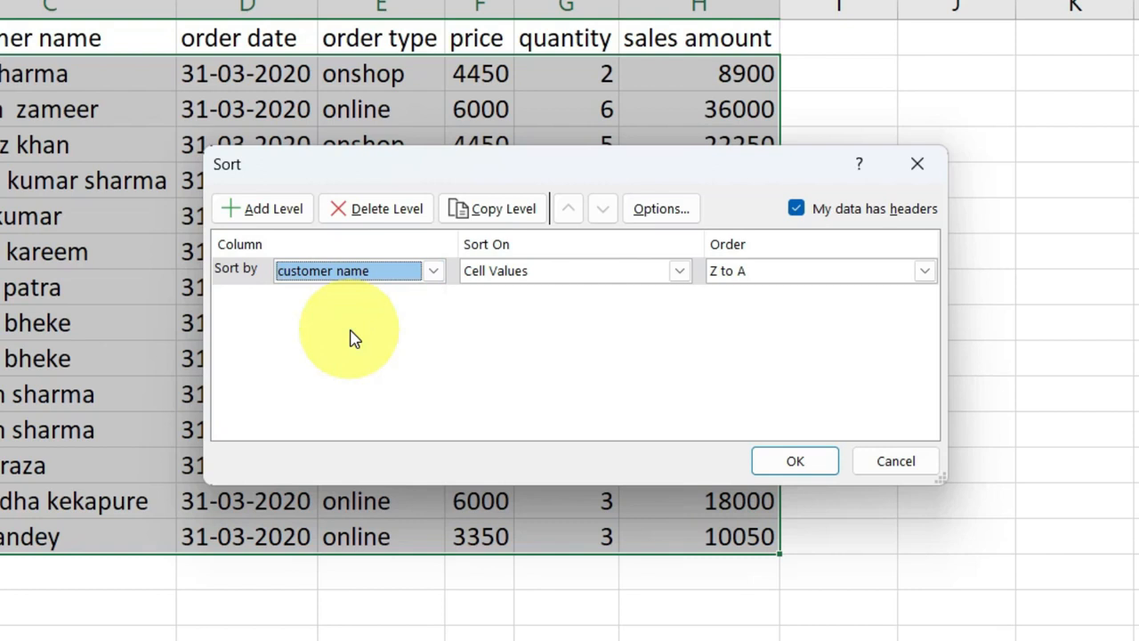
{"action": "left_click", "coordinate": [641, 276]}
{"action": "left_click", "coordinate": [611, 289]}
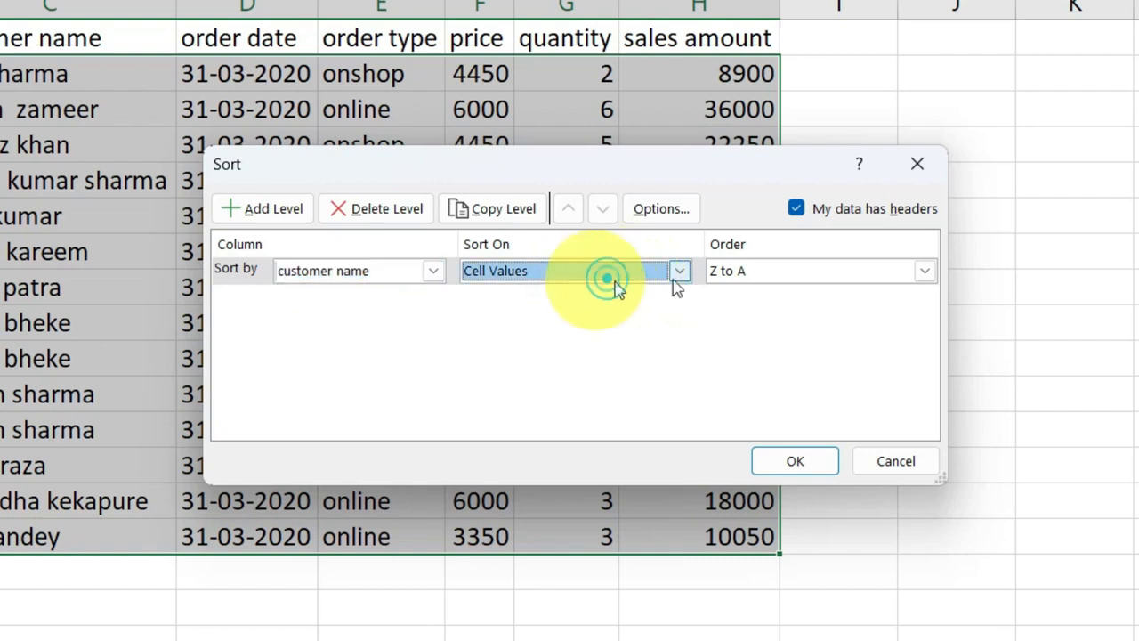
{"action": "left_click", "coordinate": [745, 274]}
{"action": "left_click", "coordinate": [591, 274]}
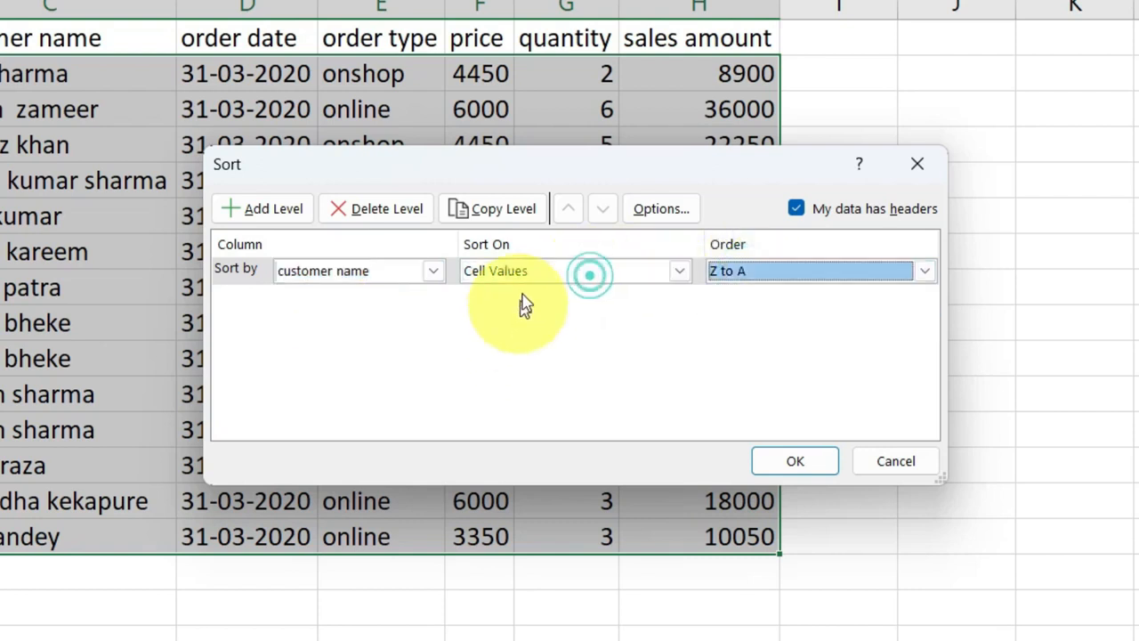
{"action": "left_click", "coordinate": [531, 272]}
{"action": "left_click", "coordinate": [776, 312]}
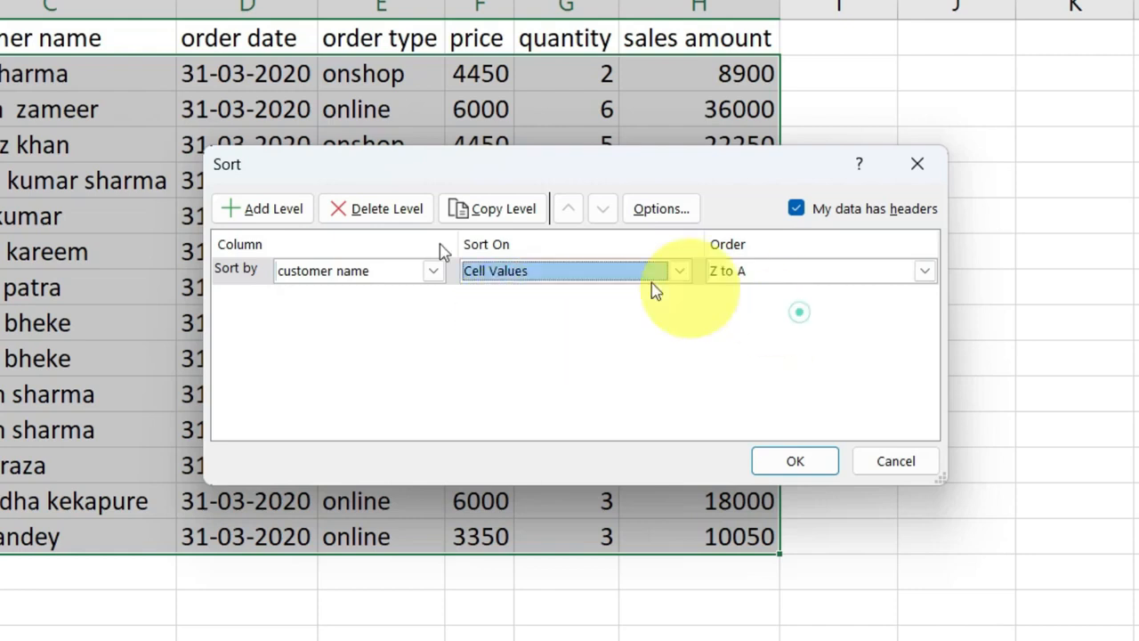
{"action": "left_click", "coordinate": [776, 283]}
{"action": "left_click", "coordinate": [778, 290]}
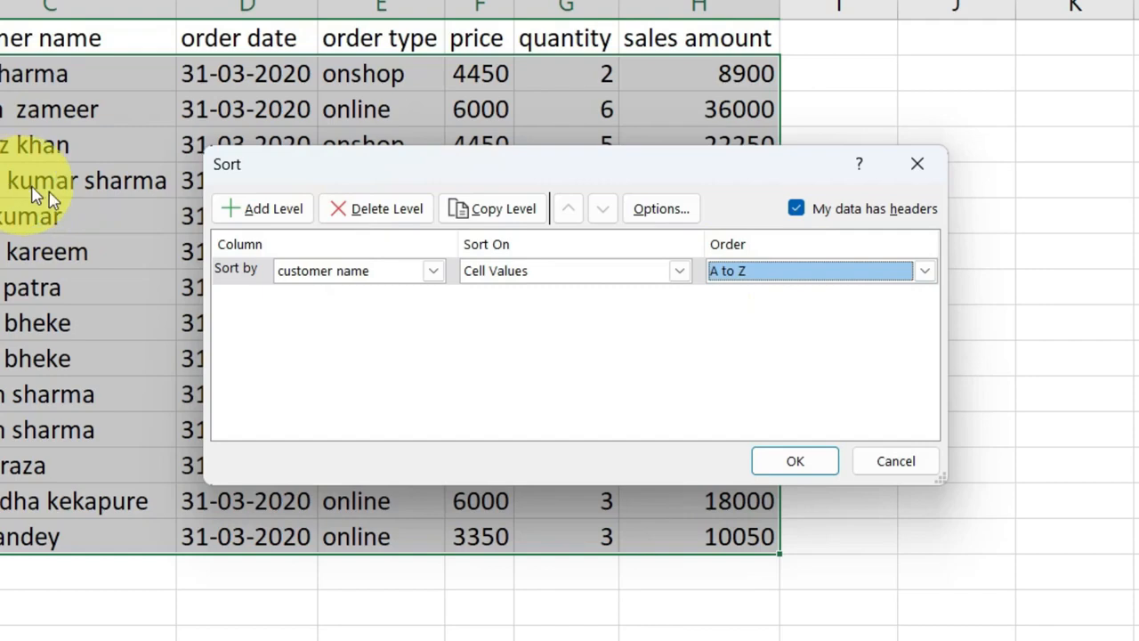
{"action": "left_click", "coordinate": [804, 462]}
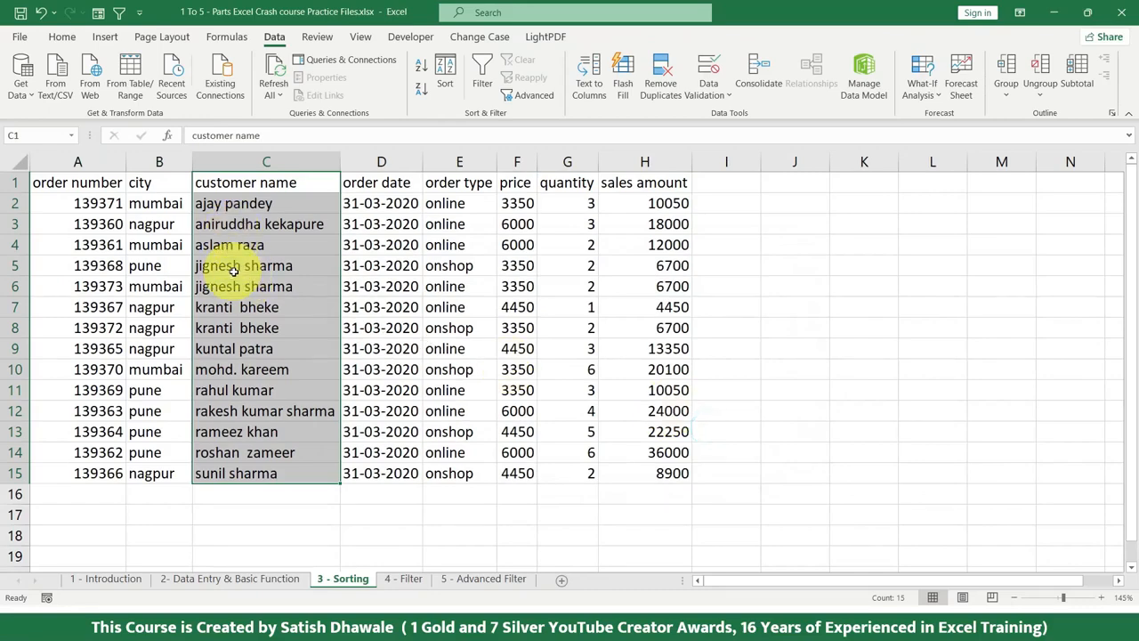
Try a custom sort of the table by city from A to Z with the selection expanded, and undo that sort
{"action": "left_click", "coordinate": [445, 76]}
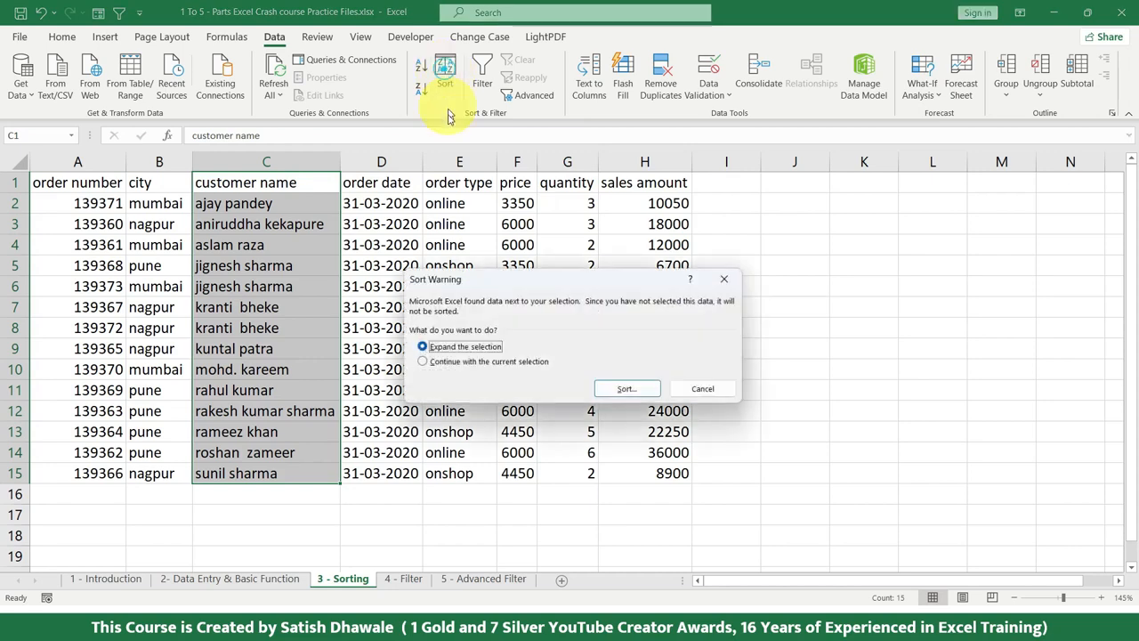
{"action": "left_click", "coordinate": [619, 388]}
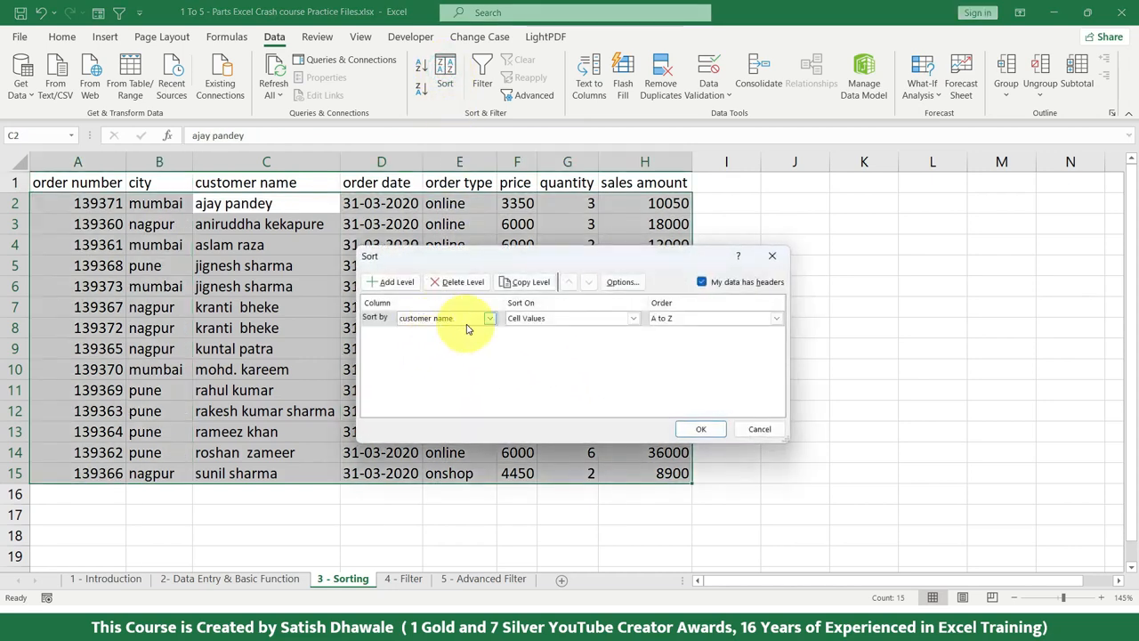
{"action": "left_click", "coordinate": [465, 319]}
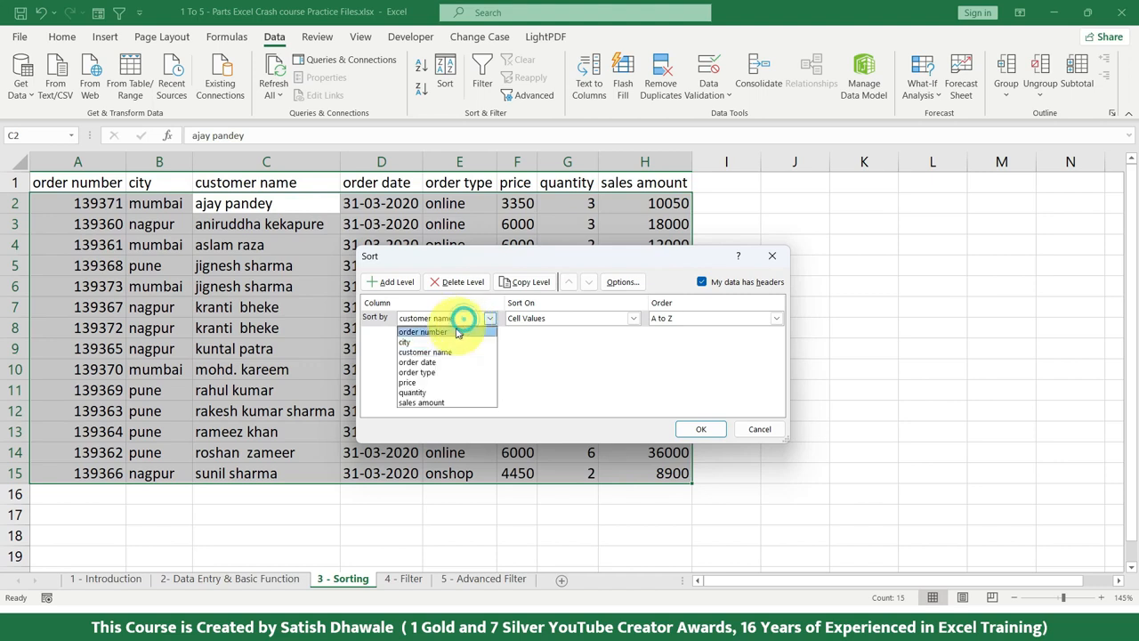
{"action": "left_click", "coordinate": [431, 343]}
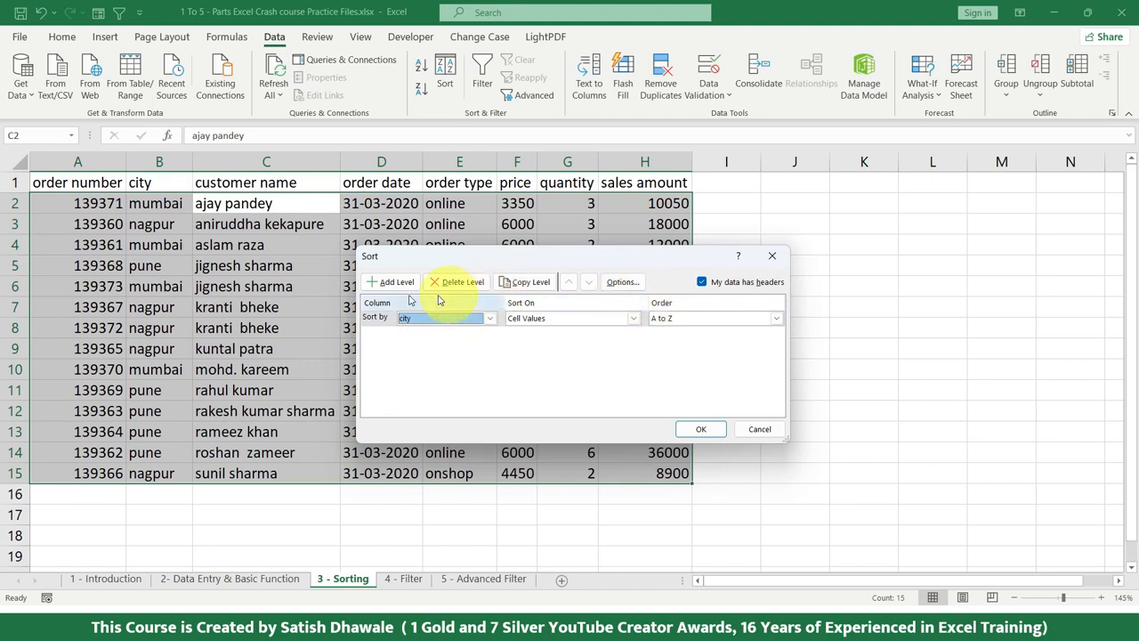
{"action": "left_click", "coordinate": [705, 431]}
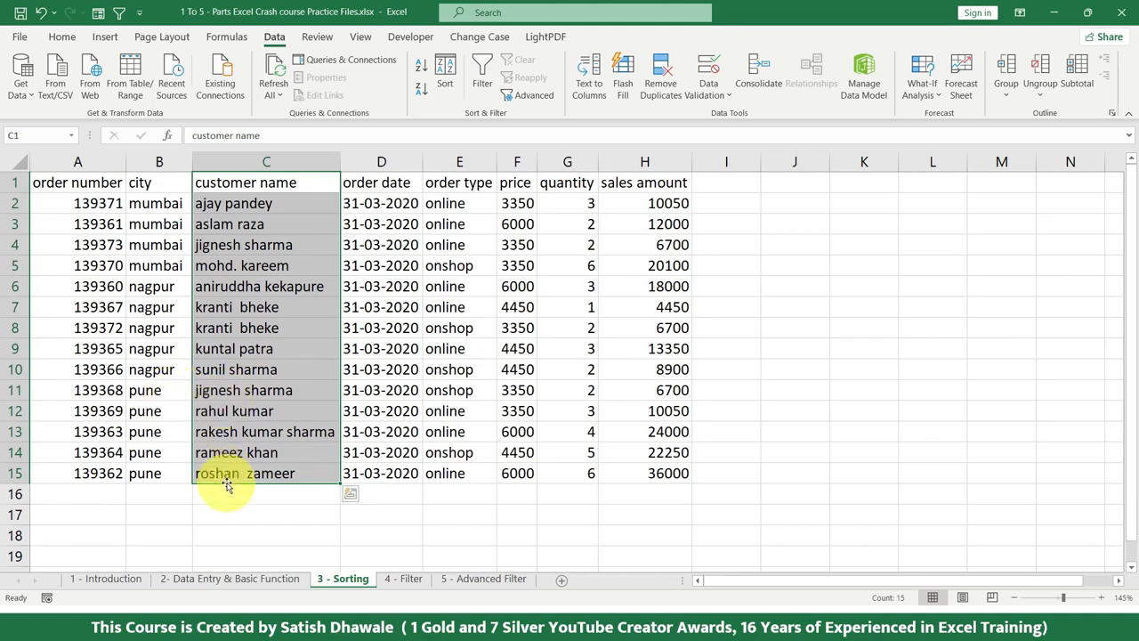
{"action": "left_click", "coordinate": [121, 184]}
{"action": "key", "text": "ctrl+a"}
{"action": "key", "text": "ctrl+z"}
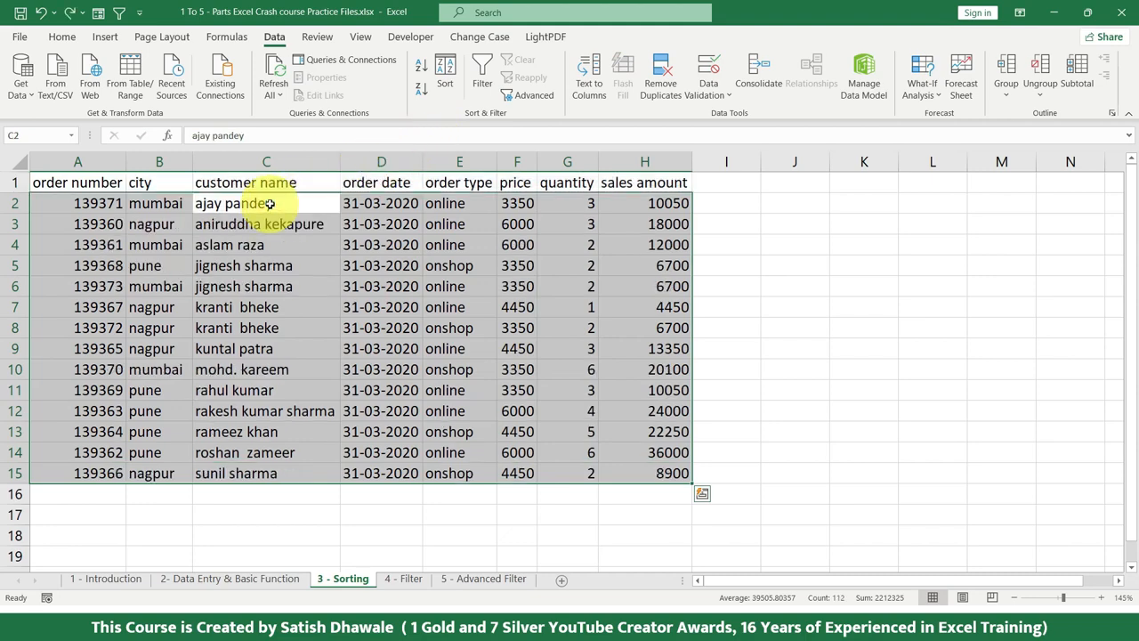
Sort the table on two levels: by city A to Z, and within each city by customer name Z to A
{"action": "left_click", "coordinate": [445, 75]}
{"action": "left_click", "coordinate": [445, 318]}
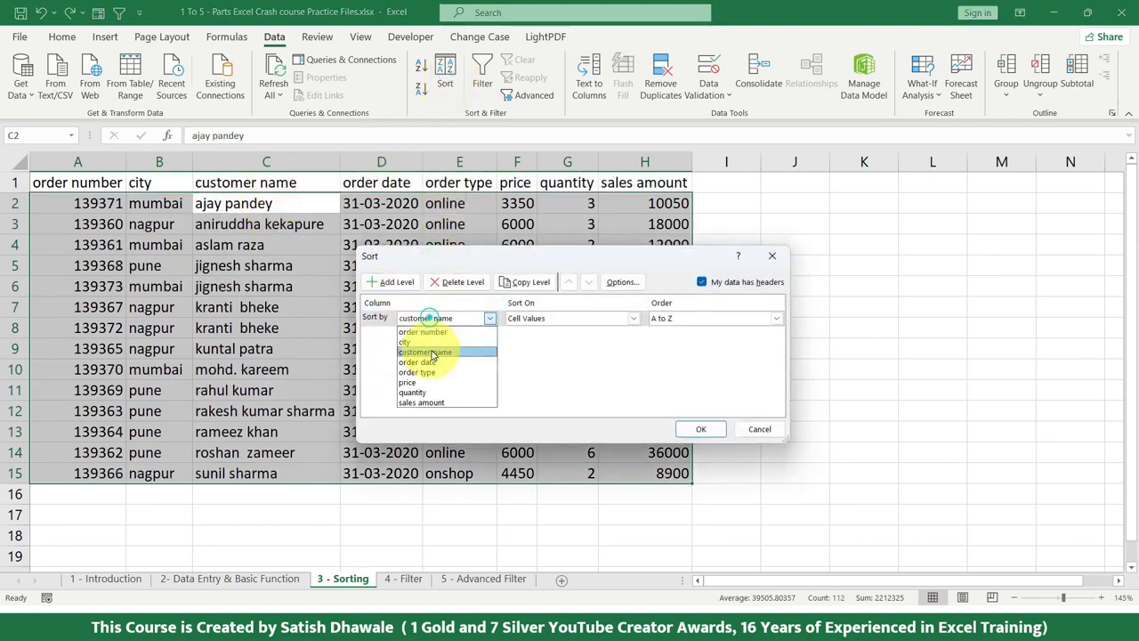
{"action": "left_click", "coordinate": [427, 336]}
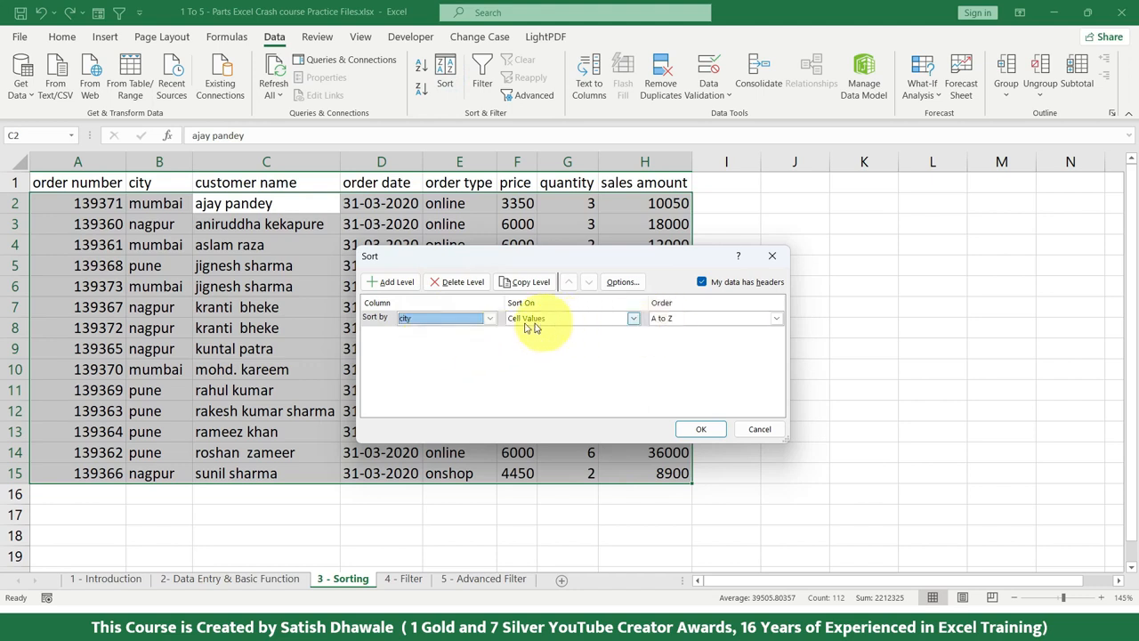
{"action": "left_click", "coordinate": [396, 281]}
{"action": "left_click", "coordinate": [446, 336]}
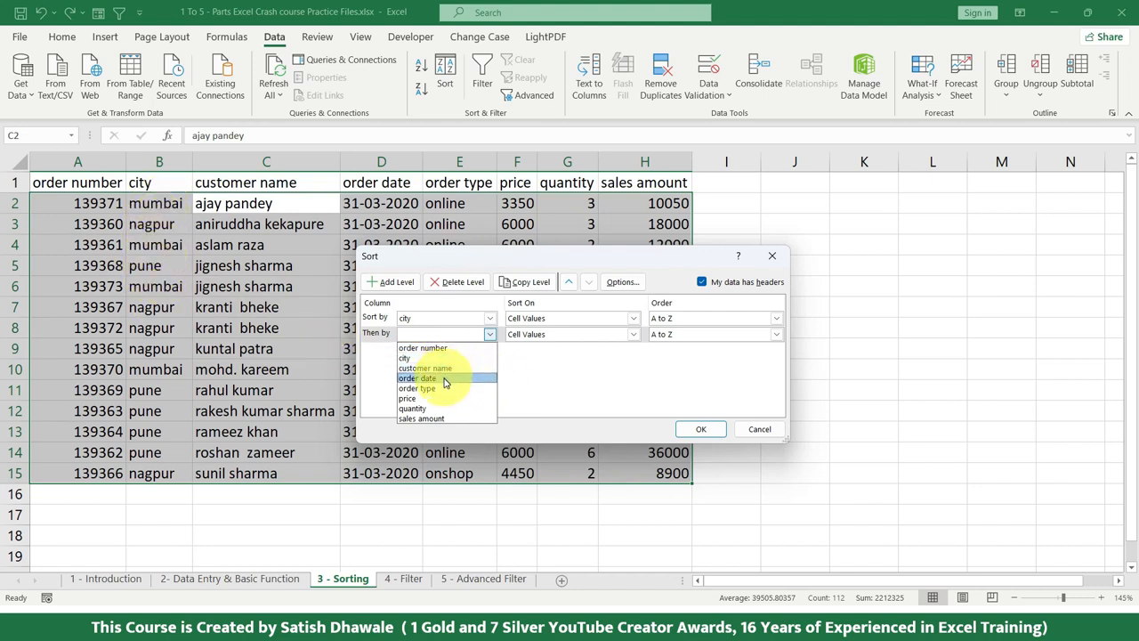
{"action": "left_click", "coordinate": [434, 368]}
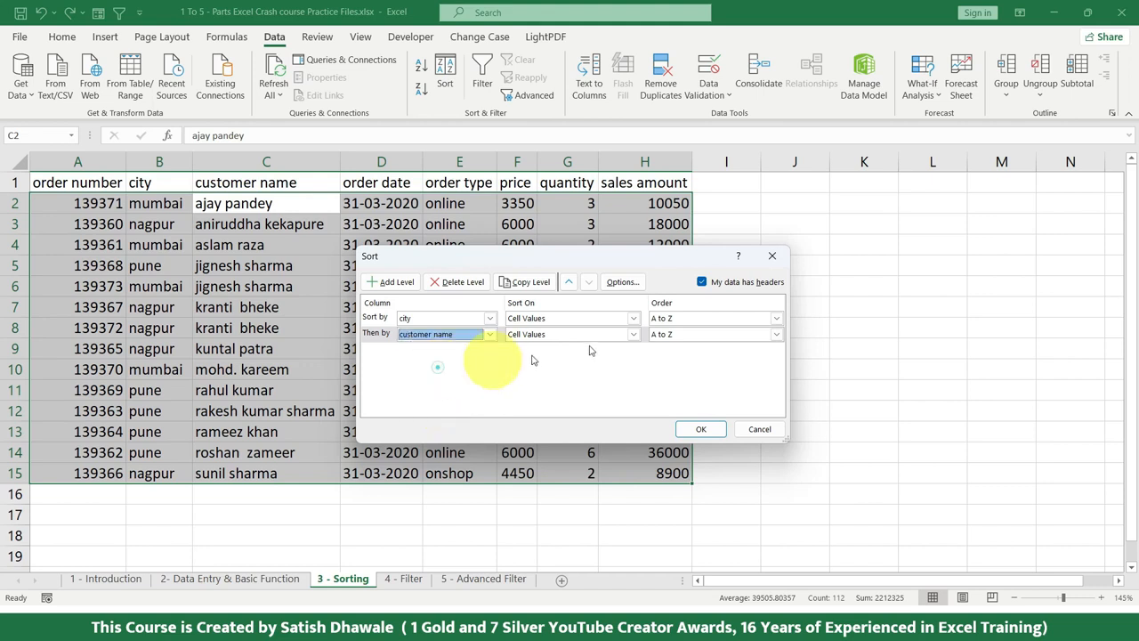
{"action": "left_click", "coordinate": [678, 336]}
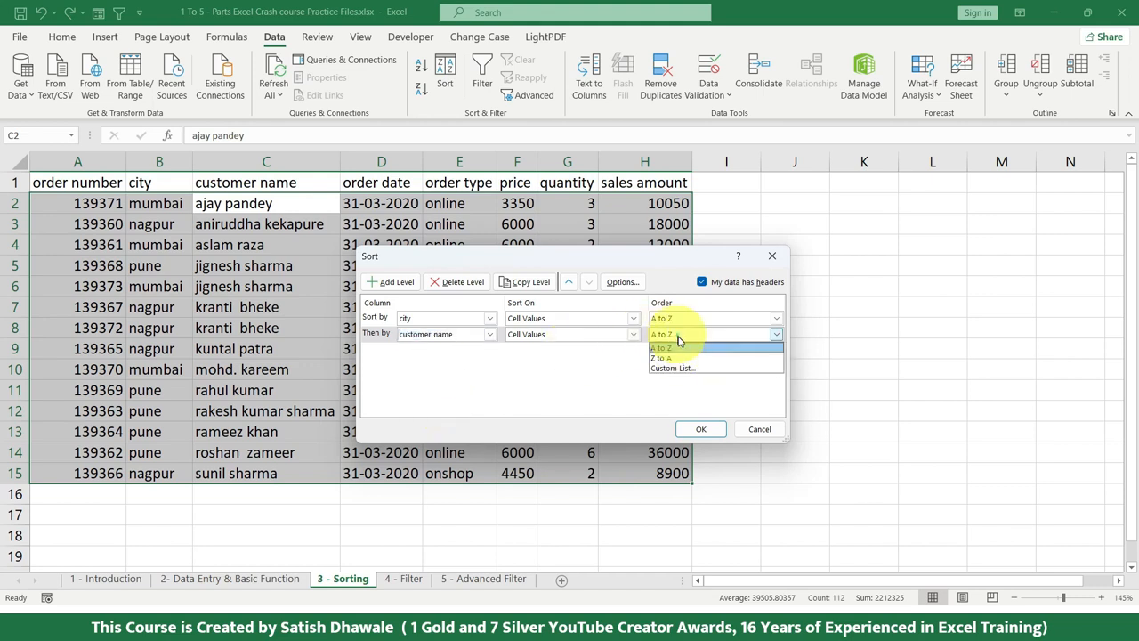
{"action": "left_click", "coordinate": [681, 354]}
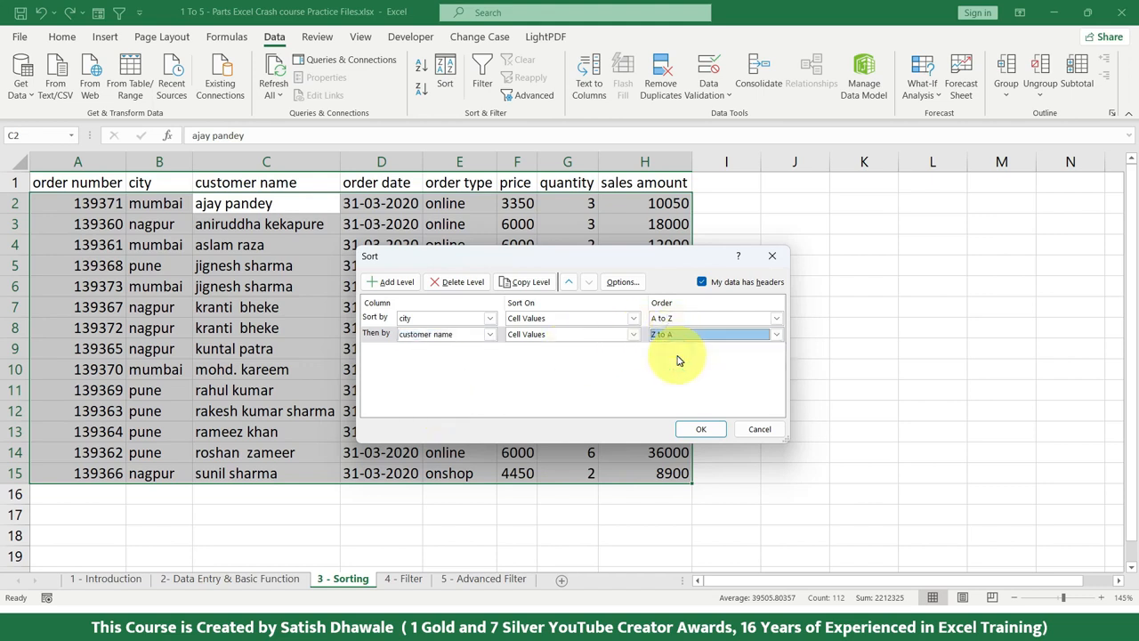
{"action": "left_click", "coordinate": [697, 429]}
Examine the order of the customer names within each of the mumbai, nagpur and pune groups
{"action": "left_click_drag", "start_coordinate": [169, 204], "coordinate": [264, 269]}
{"action": "left_click_drag", "start_coordinate": [238, 203], "coordinate": [233, 266]}
{"action": "left_click", "coordinate": [219, 204]}
{"action": "left_click", "coordinate": [216, 225]}
{"action": "left_click", "coordinate": [211, 249]}
{"action": "left_click", "coordinate": [216, 265]}
{"action": "left_click_drag", "start_coordinate": [167, 286], "coordinate": [169, 365]}
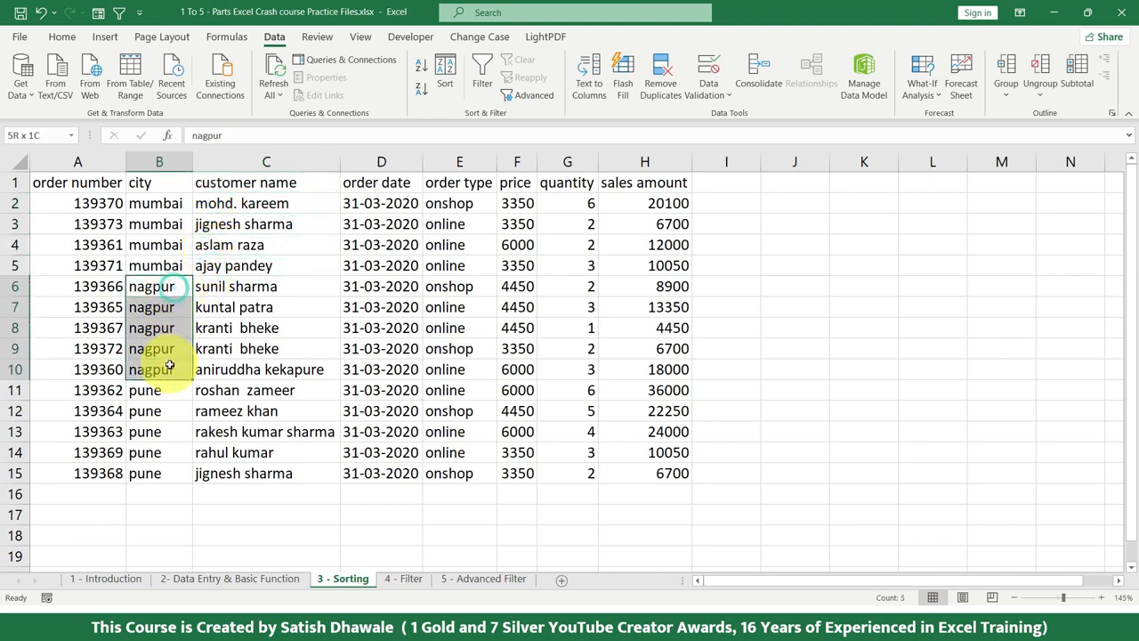
{"action": "left_click", "coordinate": [216, 287]}
{"action": "left_click", "coordinate": [221, 307]}
{"action": "left_click", "coordinate": [233, 327]}
{"action": "left_click", "coordinate": [233, 348]}
{"action": "left_click", "coordinate": [237, 367]}
{"action": "left_click_drag", "start_coordinate": [165, 392], "coordinate": [267, 472]}
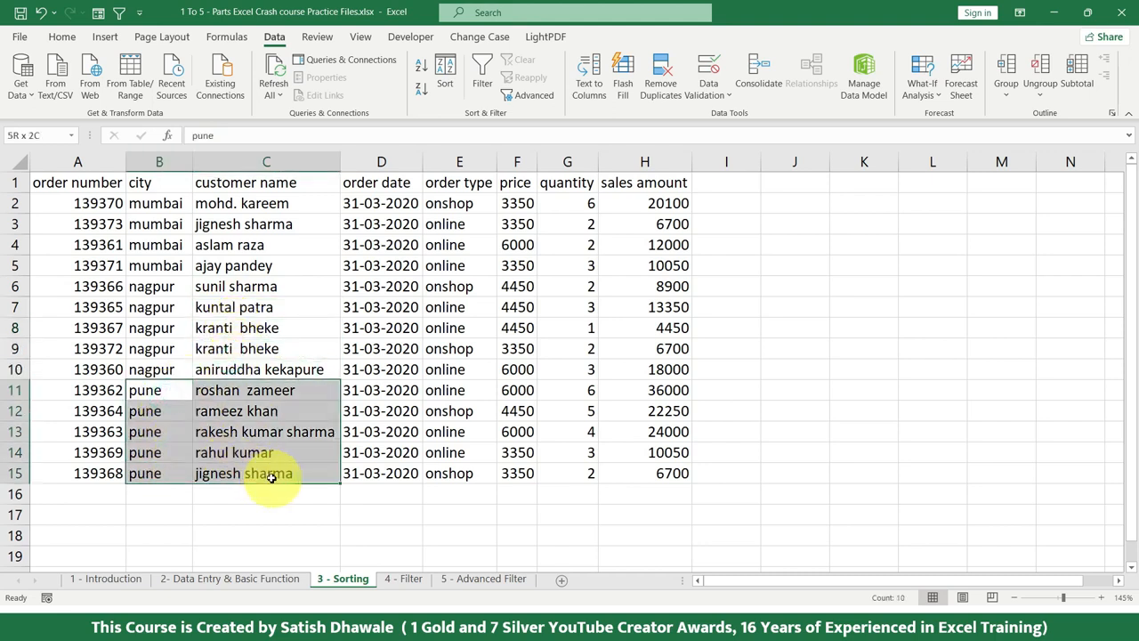
{"action": "left_click", "coordinate": [216, 392]}
{"action": "left_click", "coordinate": [219, 412]}
{"action": "left_click", "coordinate": [218, 434]}
{"action": "left_click", "coordinate": [222, 455]}
{"action": "left_click", "coordinate": [221, 475]}
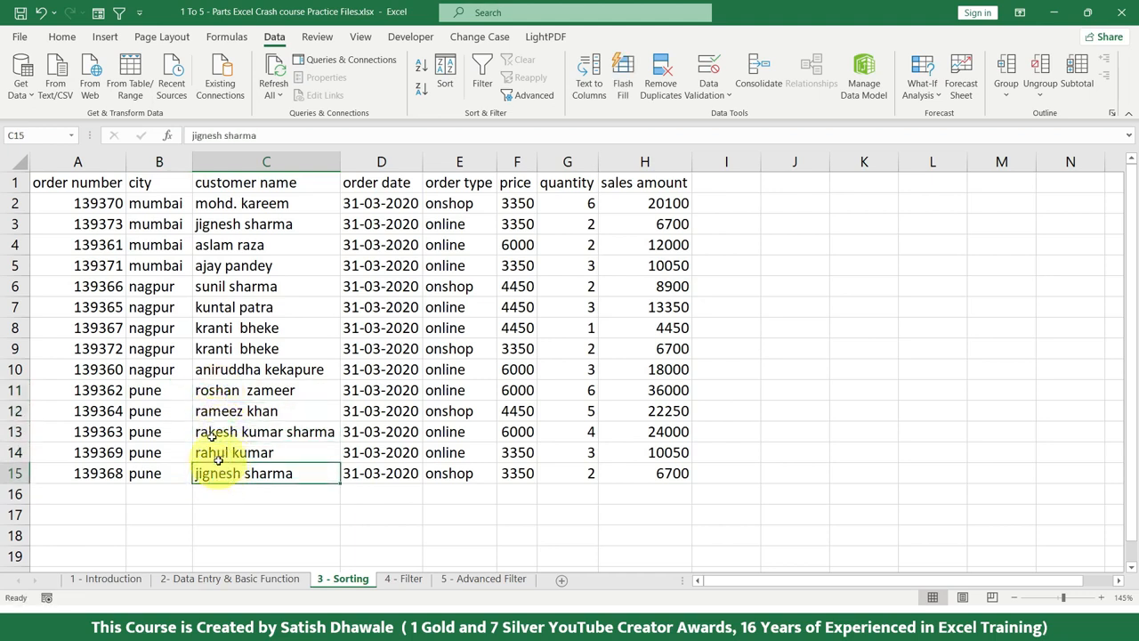
Re-sort the whole table with the customer name level set to A to Z under city, and check each city's rows
{"action": "left_click", "coordinate": [121, 184]}
{"action": "key", "text": "ctrl+a"}
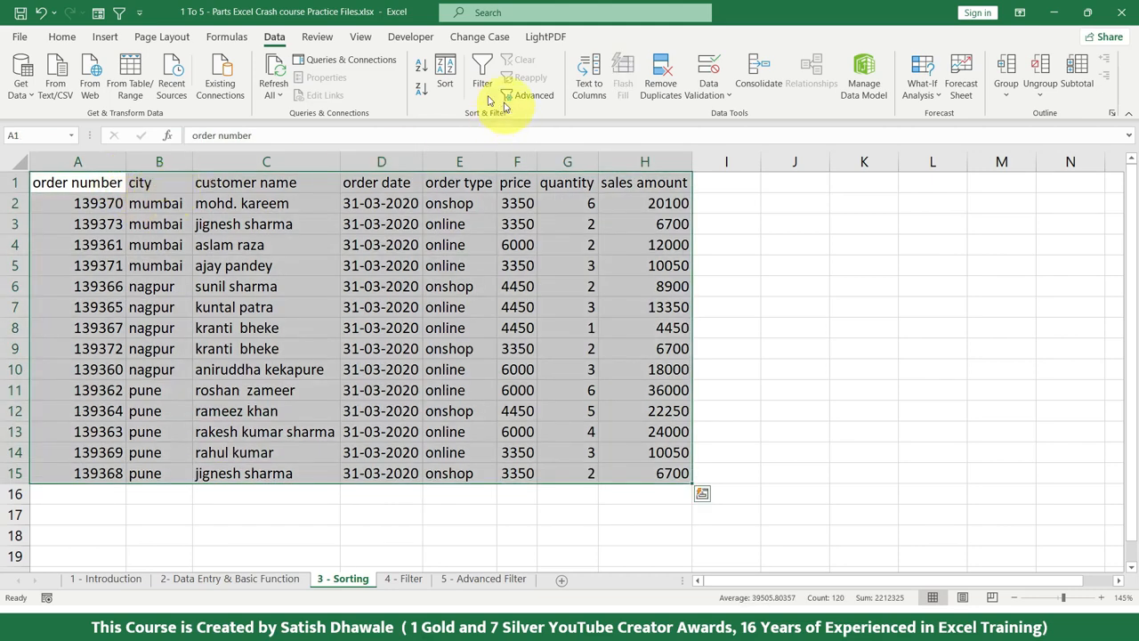
{"action": "left_click", "coordinate": [445, 75]}
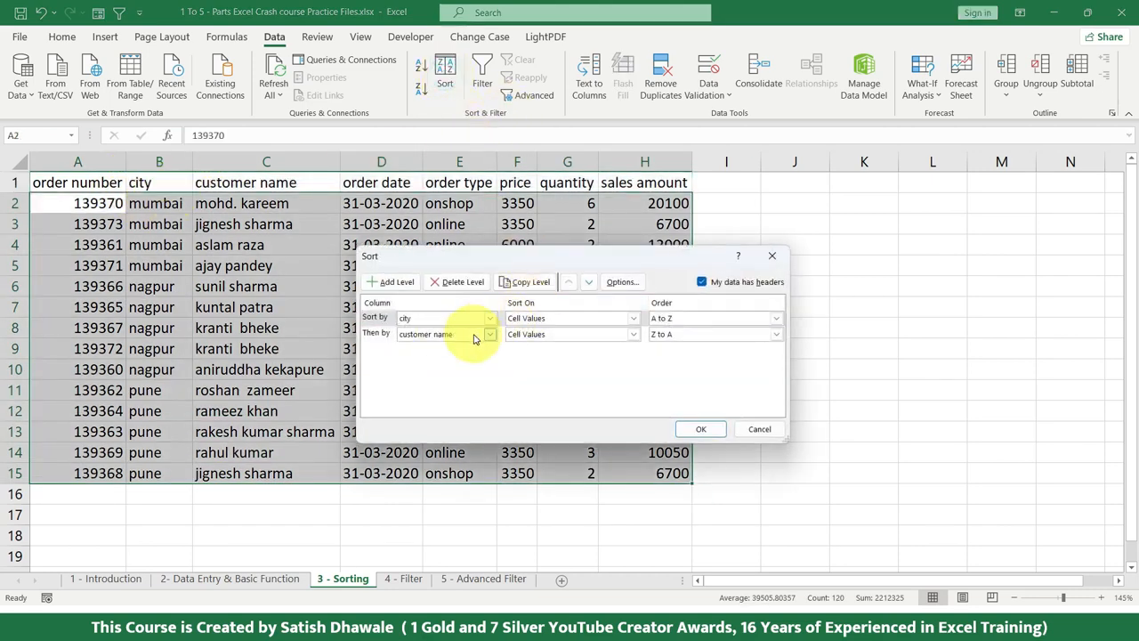
{"action": "left_click", "coordinate": [666, 335]}
{"action": "left_click", "coordinate": [668, 347]}
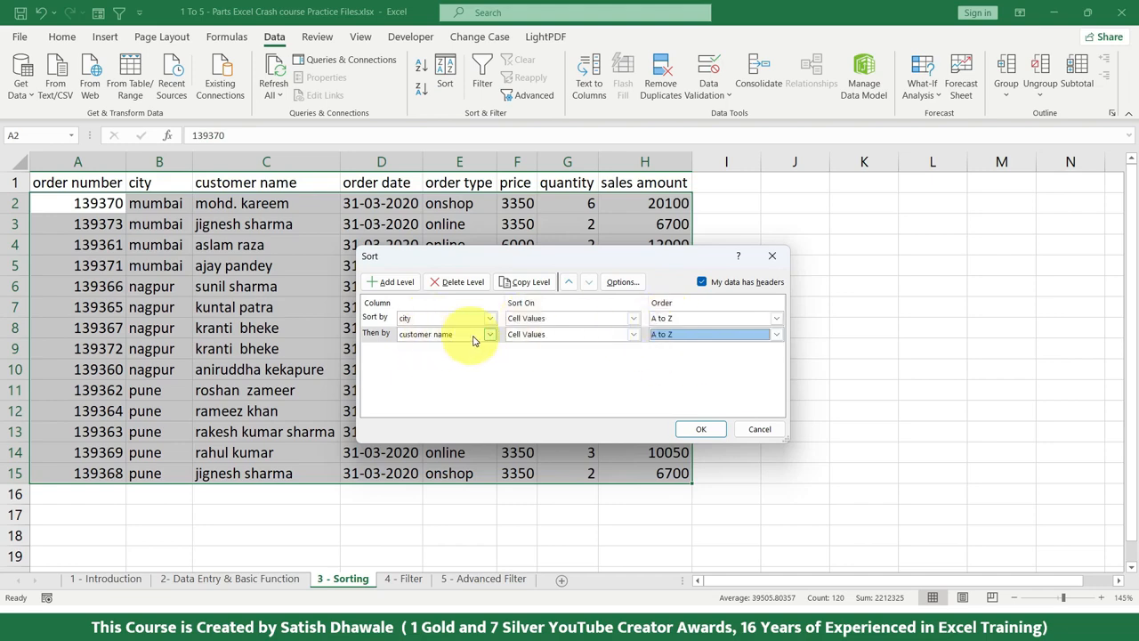
{"action": "left_click", "coordinate": [701, 429]}
{"action": "left_click_drag", "start_coordinate": [171, 205], "coordinate": [267, 265]}
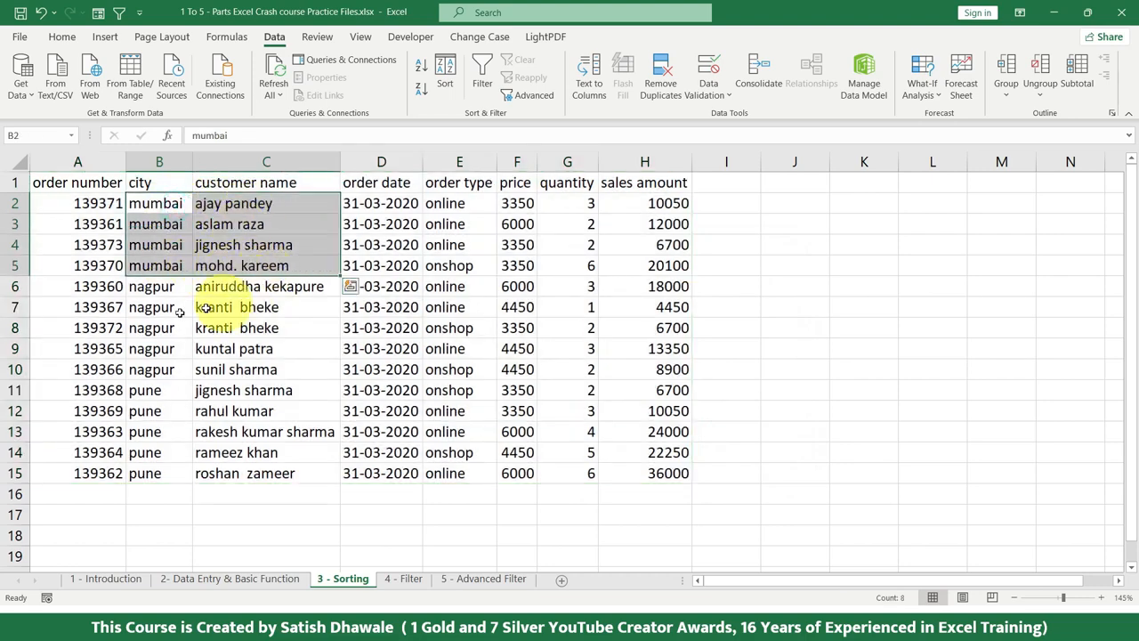
{"action": "left_click_drag", "start_coordinate": [148, 286], "coordinate": [264, 368]}
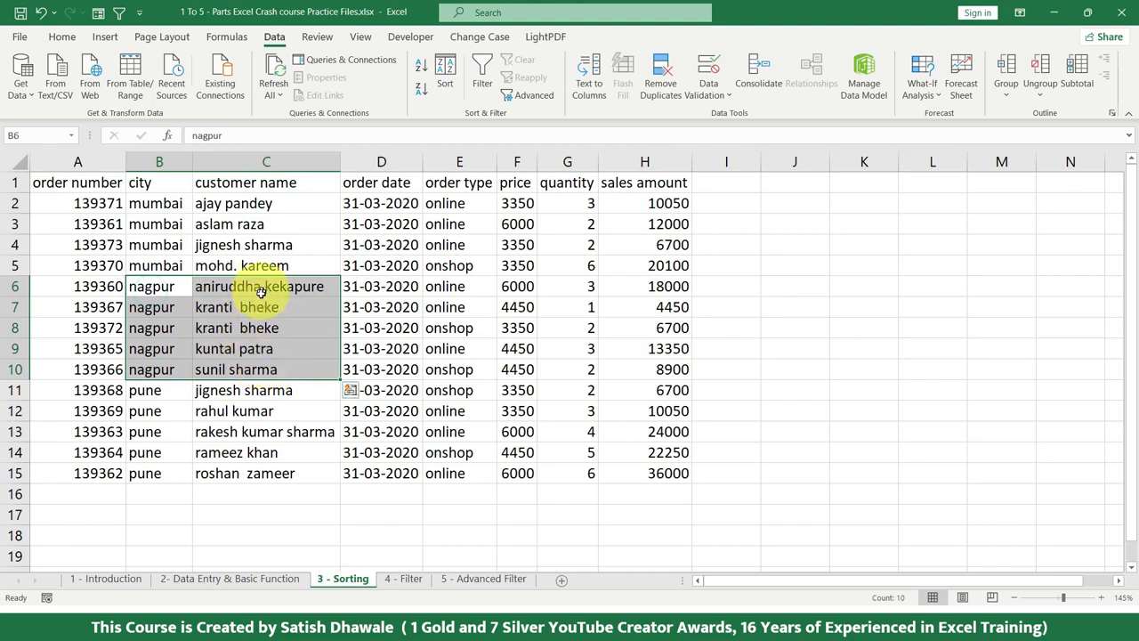
{"action": "left_click_drag", "start_coordinate": [145, 392], "coordinate": [266, 470]}
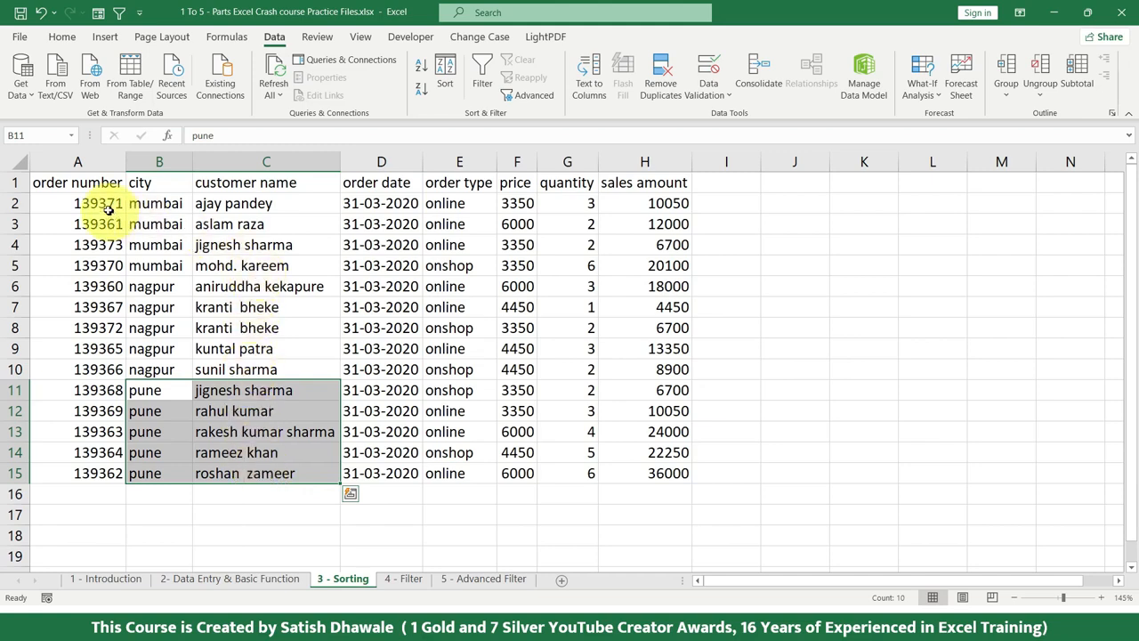
Custom sort the whole table from left to right, ordering the columns by Row 1 from A to Z
{"action": "left_click", "coordinate": [95, 184]}
{"action": "key", "text": "ctrl+a"}
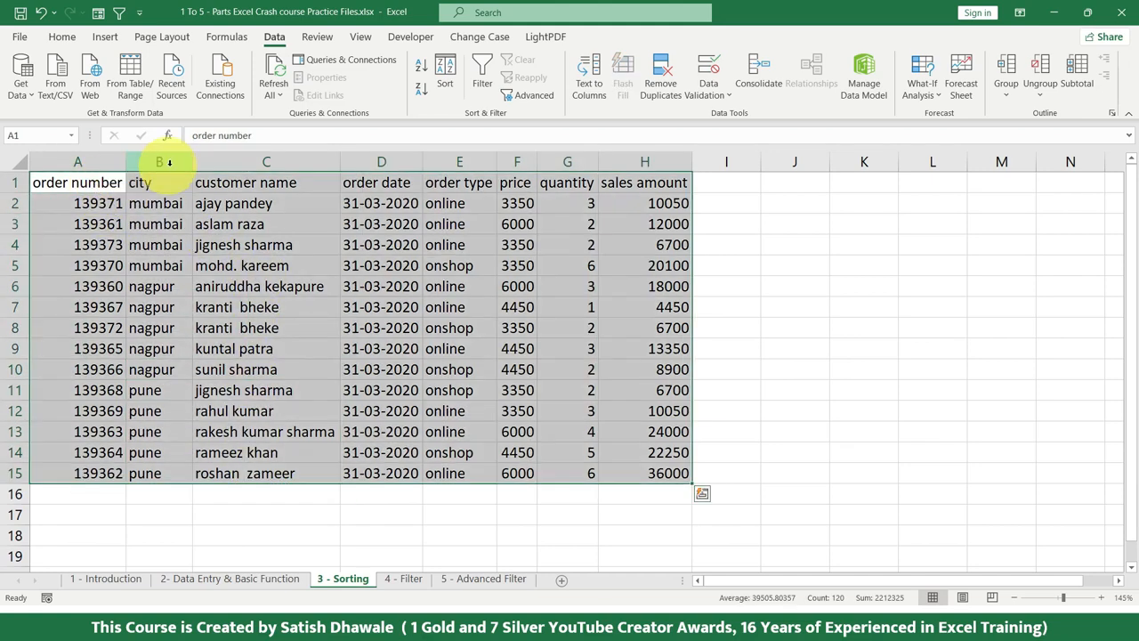
{"action": "left_click", "coordinate": [445, 77]}
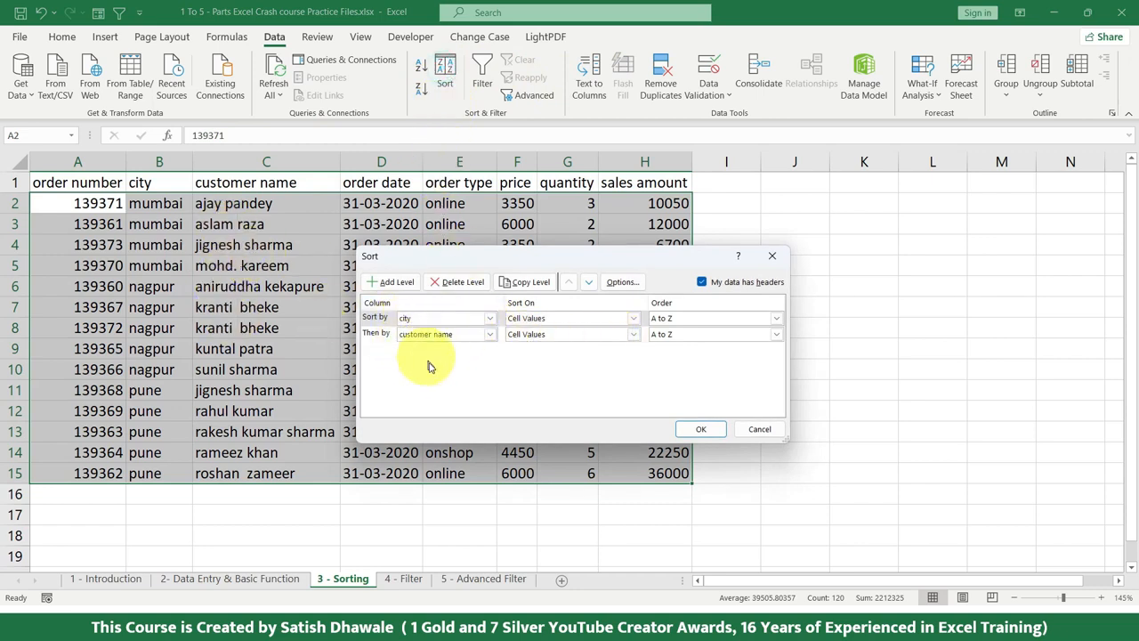
{"action": "left_click", "coordinate": [378, 336]}
{"action": "left_click", "coordinate": [464, 283]}
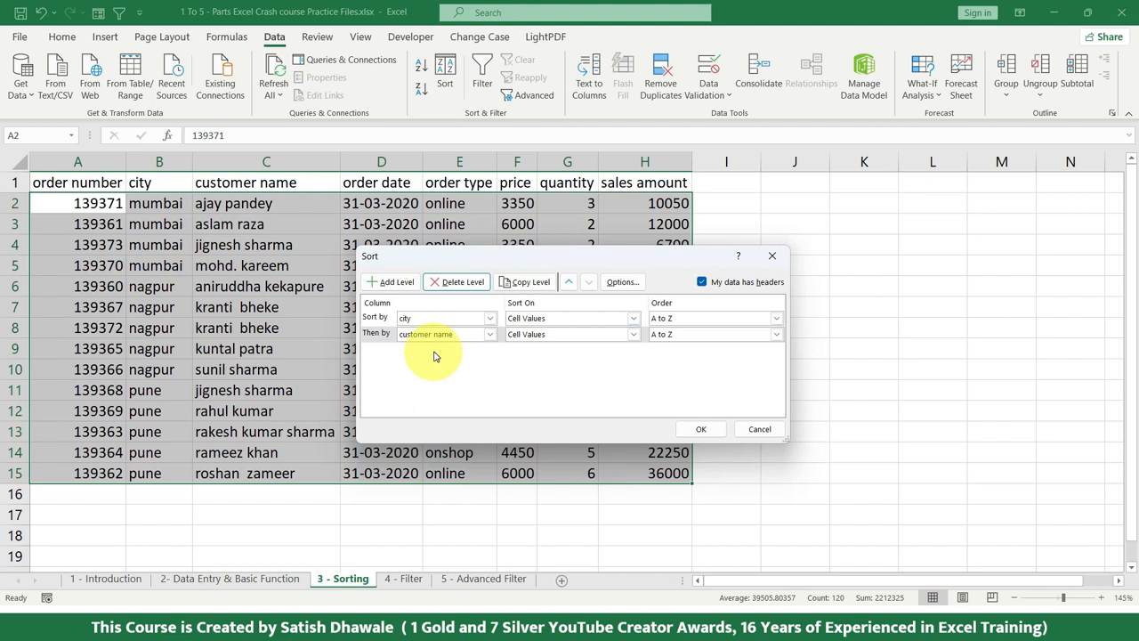
{"action": "left_click", "coordinate": [619, 283]}
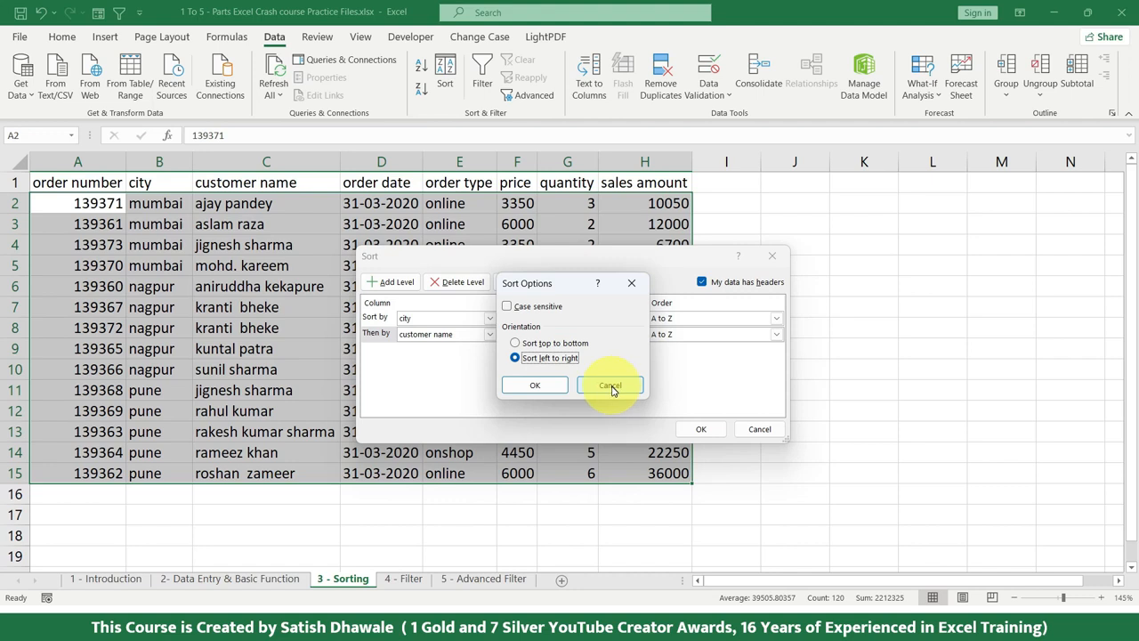
{"action": "left_click", "coordinate": [535, 385]}
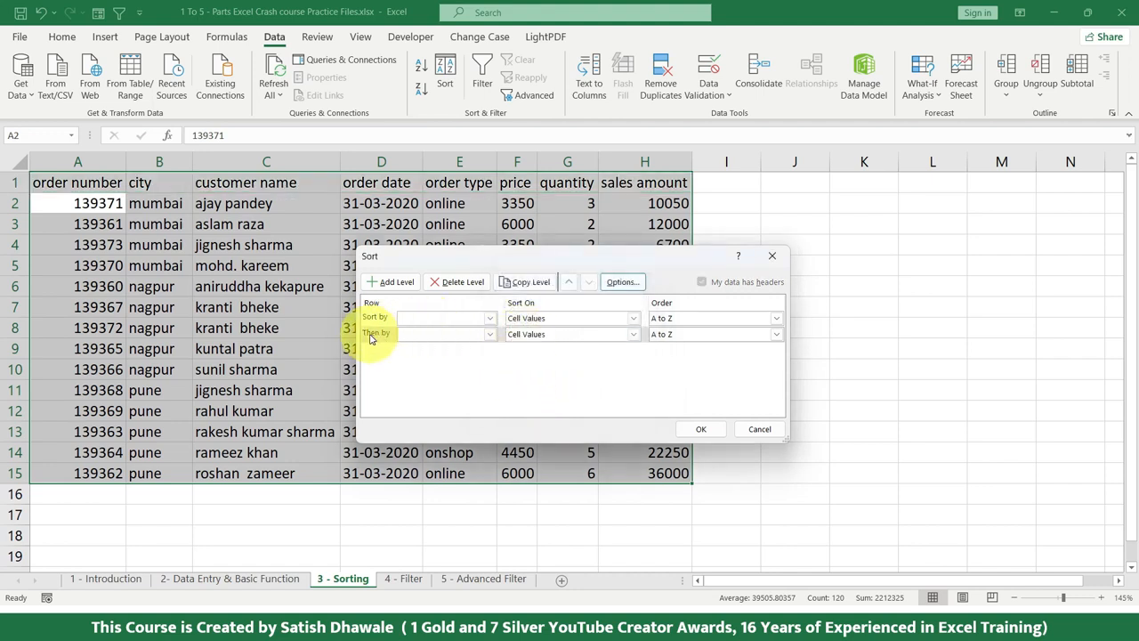
{"action": "left_click", "coordinate": [425, 333]}
{"action": "left_click", "coordinate": [453, 318]}
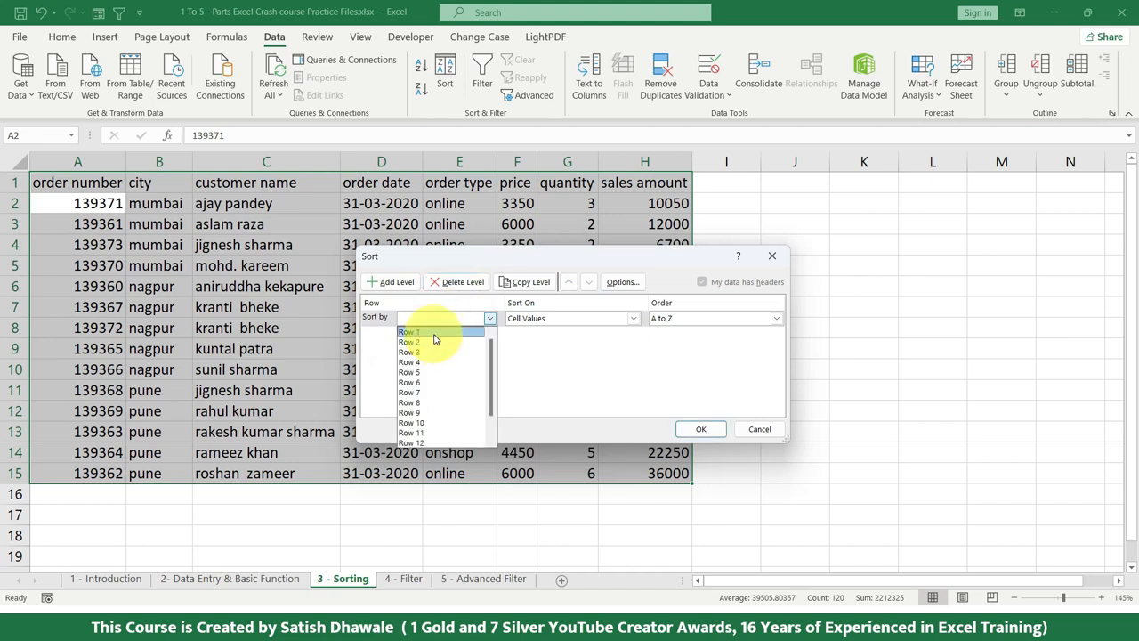
{"action": "left_click", "coordinate": [436, 334]}
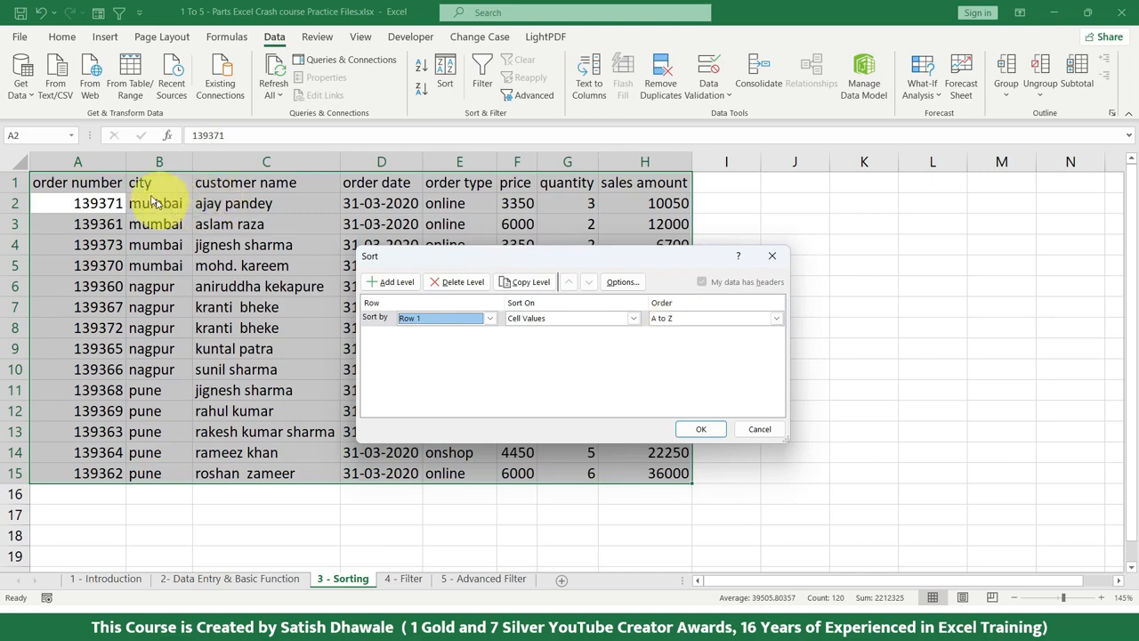
{"action": "left_click", "coordinate": [702, 430]}
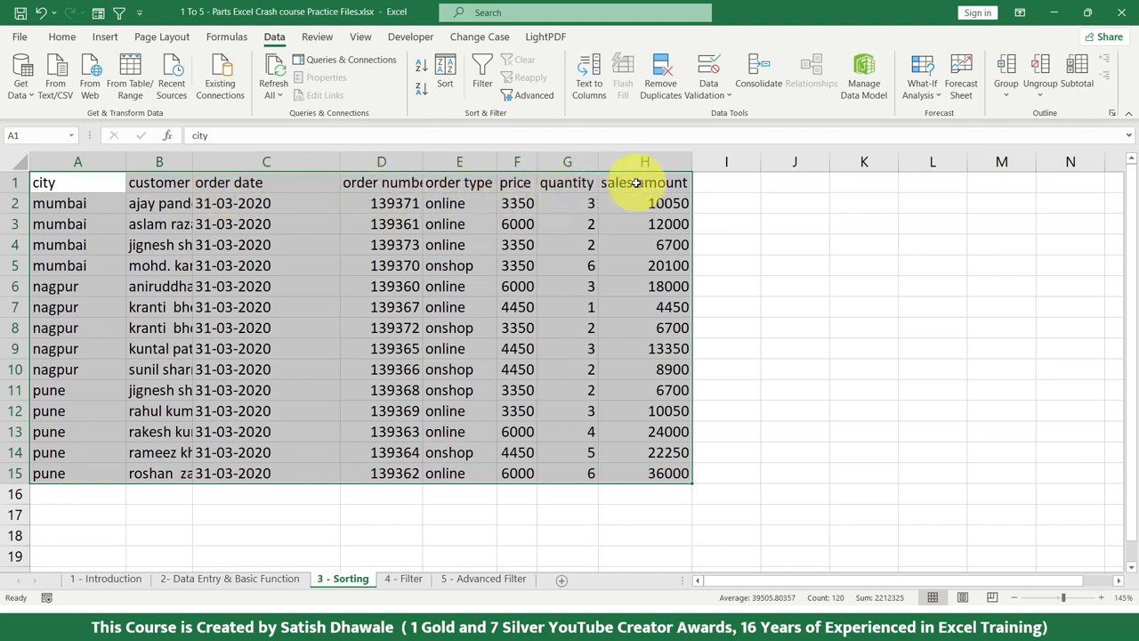
Re-sort the table's columns from left to right by Row 1 in Z to A order
{"action": "left_click", "coordinate": [445, 76]}
{"action": "left_click", "coordinate": [677, 319]}
{"action": "left_click", "coordinate": [672, 344]}
{"action": "left_click", "coordinate": [699, 429]}
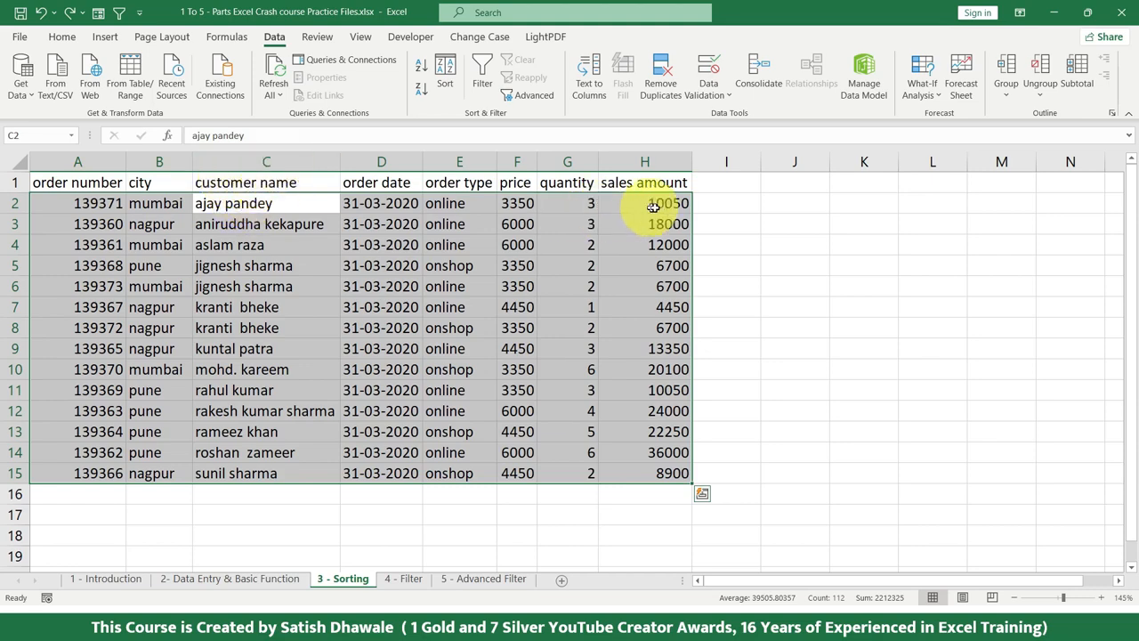
Sort the table by sales amount from largest to smallest with the selection expanded, and check the top order, quantities and prices
{"action": "left_click_drag", "start_coordinate": [654, 185], "coordinate": [637, 469]}
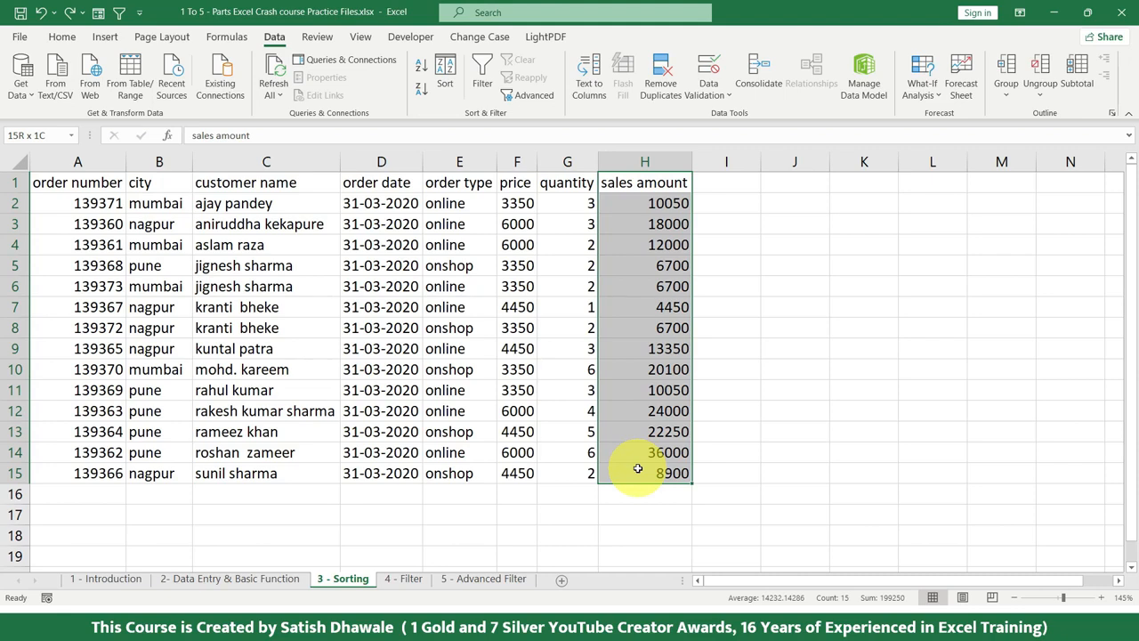
{"action": "left_click", "coordinate": [422, 90]}
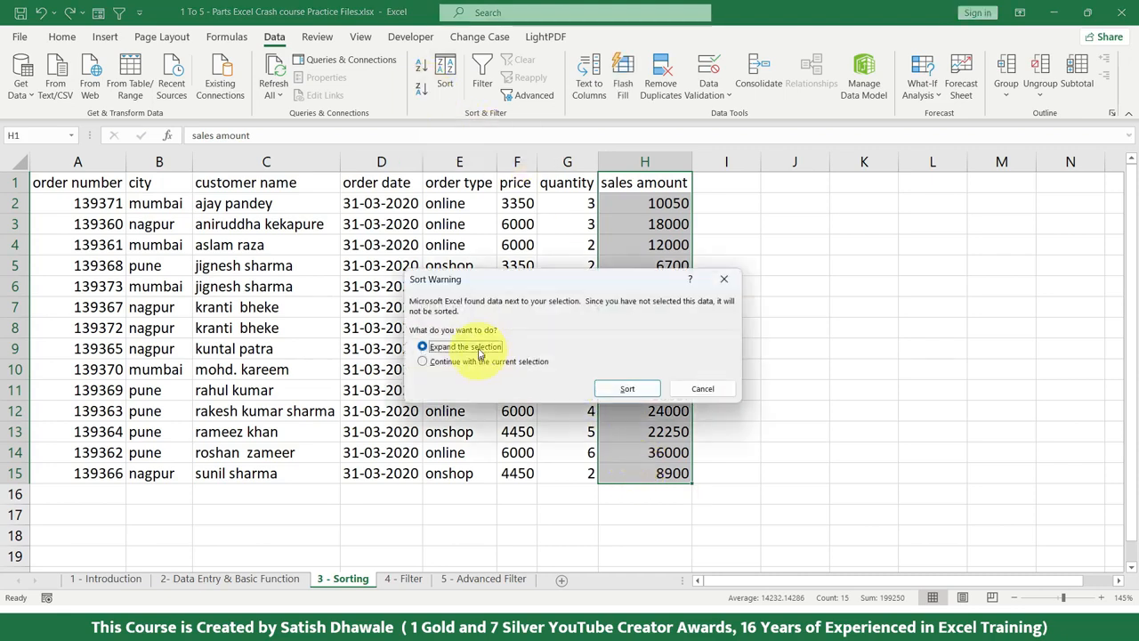
{"action": "left_click", "coordinate": [614, 390]}
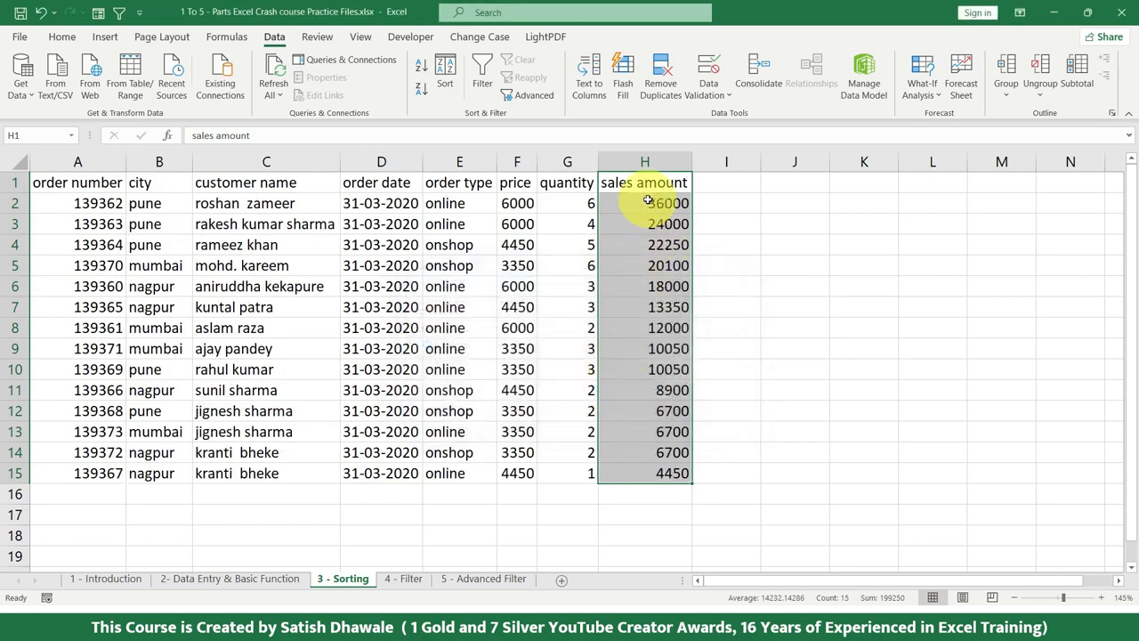
{"action": "left_click_drag", "start_coordinate": [647, 203], "coordinate": [51, 203]}
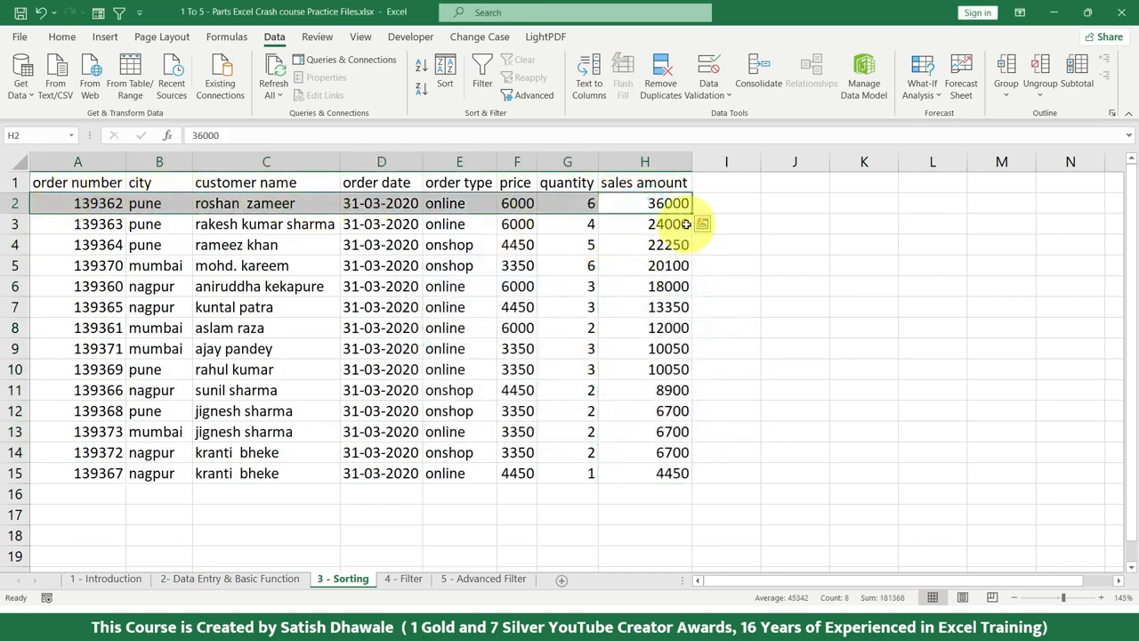
{"action": "left_click_drag", "start_coordinate": [677, 473], "coordinate": [652, 485]}
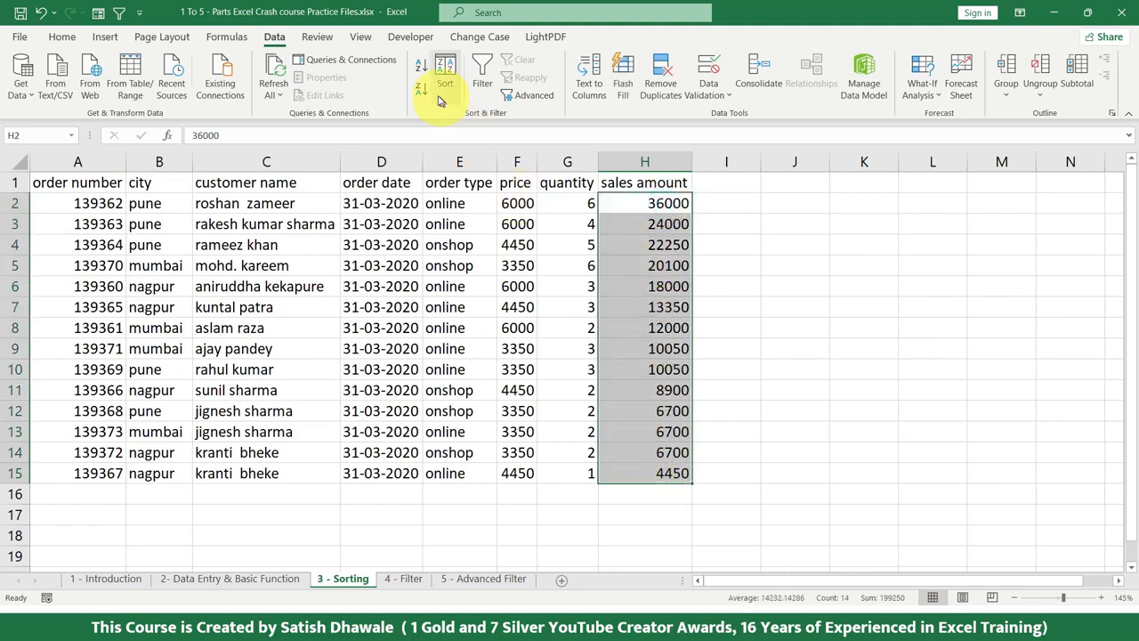
{"action": "left_click_drag", "start_coordinate": [575, 202], "coordinate": [579, 477]}
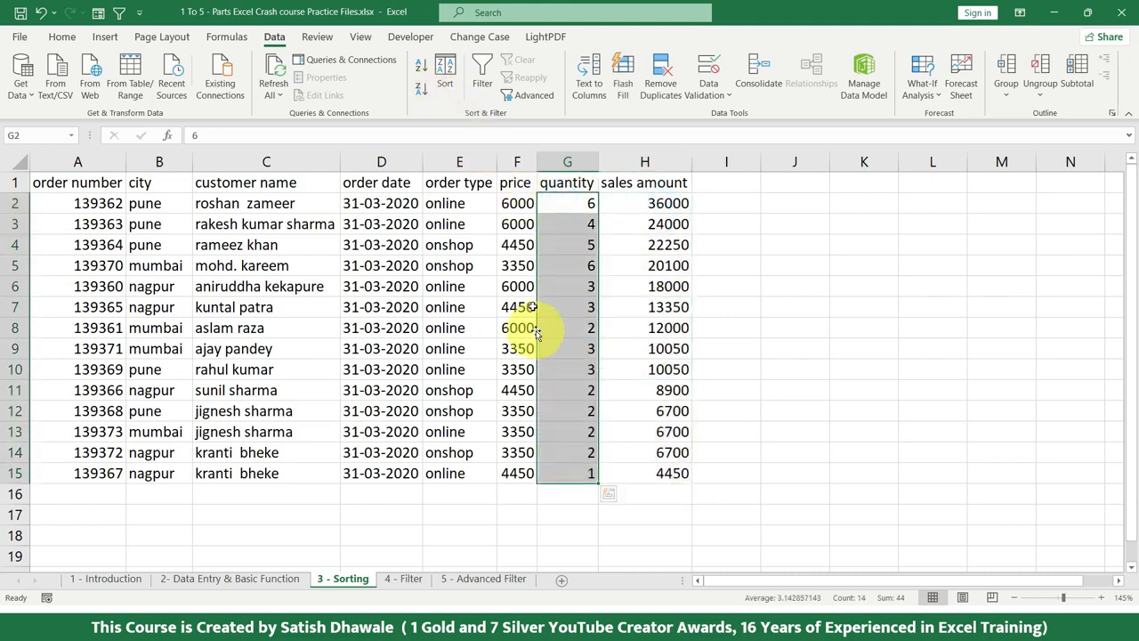
{"action": "left_click_drag", "start_coordinate": [510, 205], "coordinate": [516, 470]}
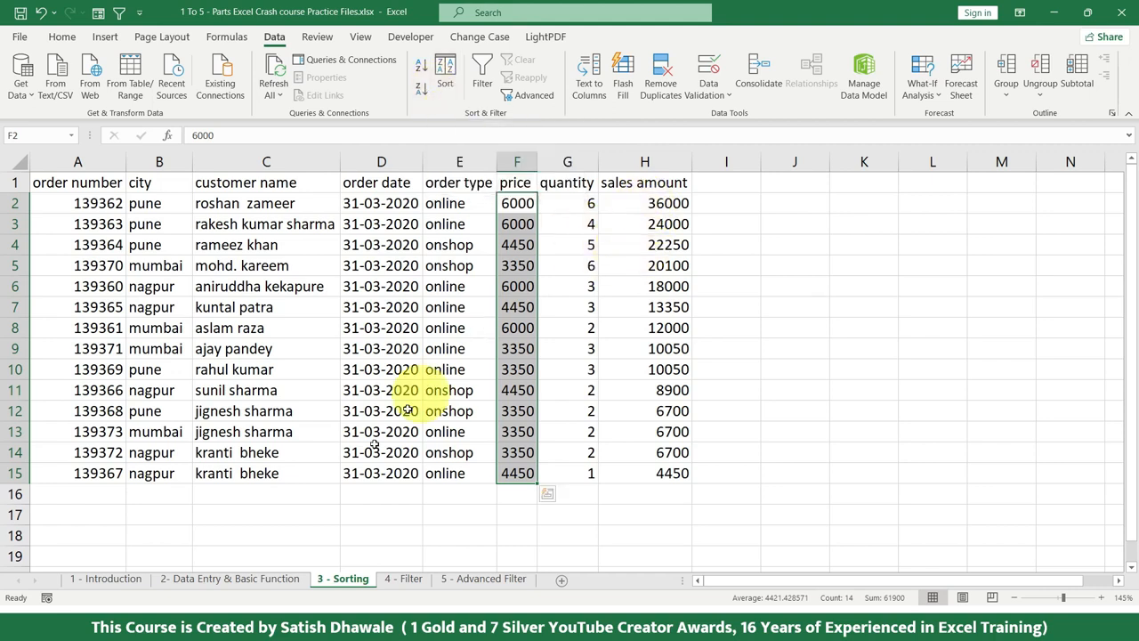
On the 2- Data Entry & Basic Function sheet, set student A's SUB1 mark to 25 and SUB2 mark to 35
{"action": "left_click", "coordinate": [279, 578]}
{"action": "left_click", "coordinate": [730, 387]}
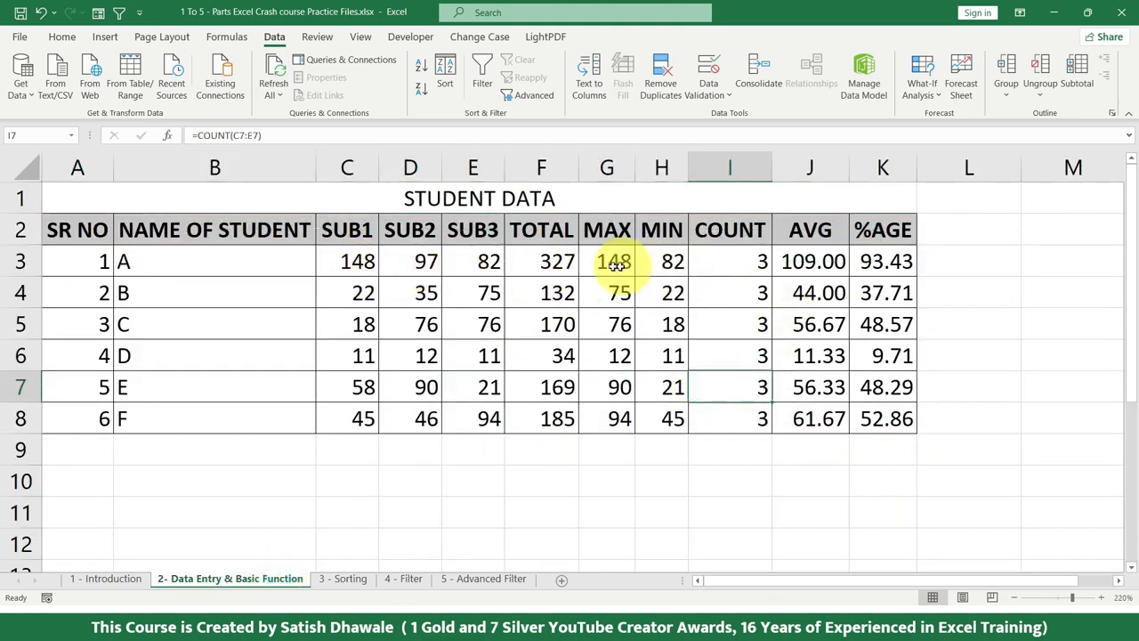
{"action": "left_click_drag", "start_coordinate": [152, 265], "coordinate": [157, 425]}
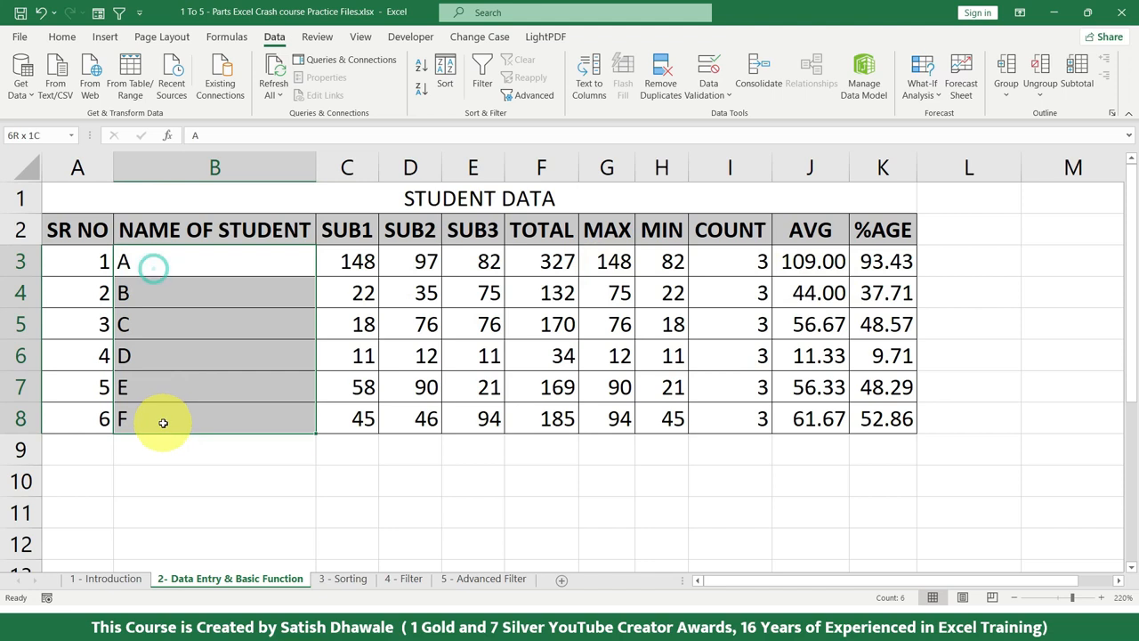
{"action": "left_click", "coordinate": [821, 391]}
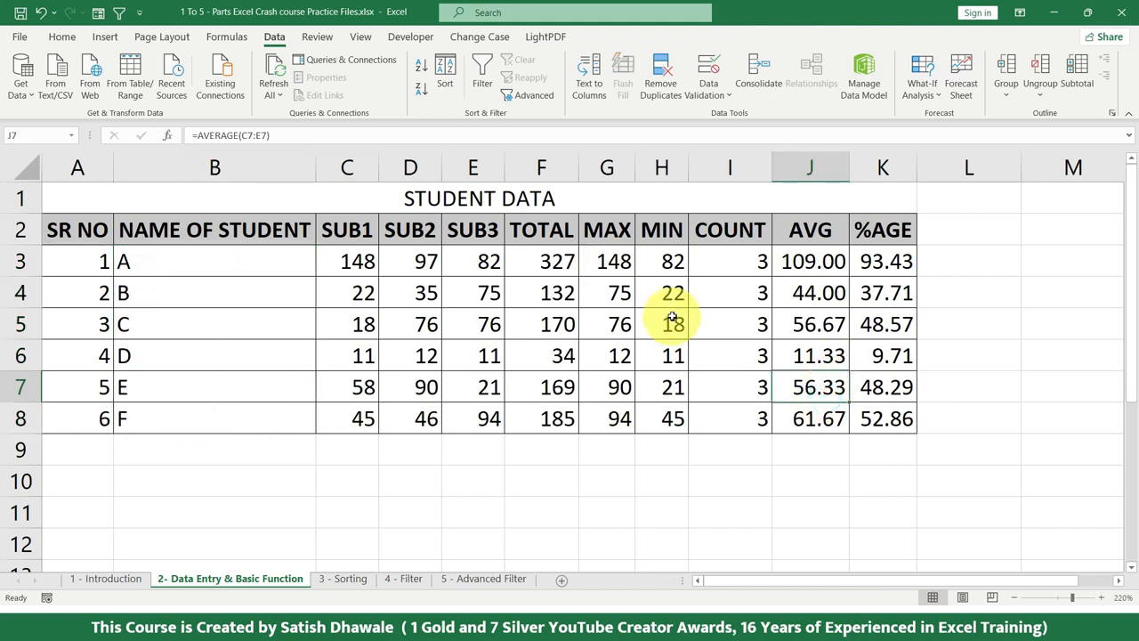
{"action": "left_click", "coordinate": [367, 260]}
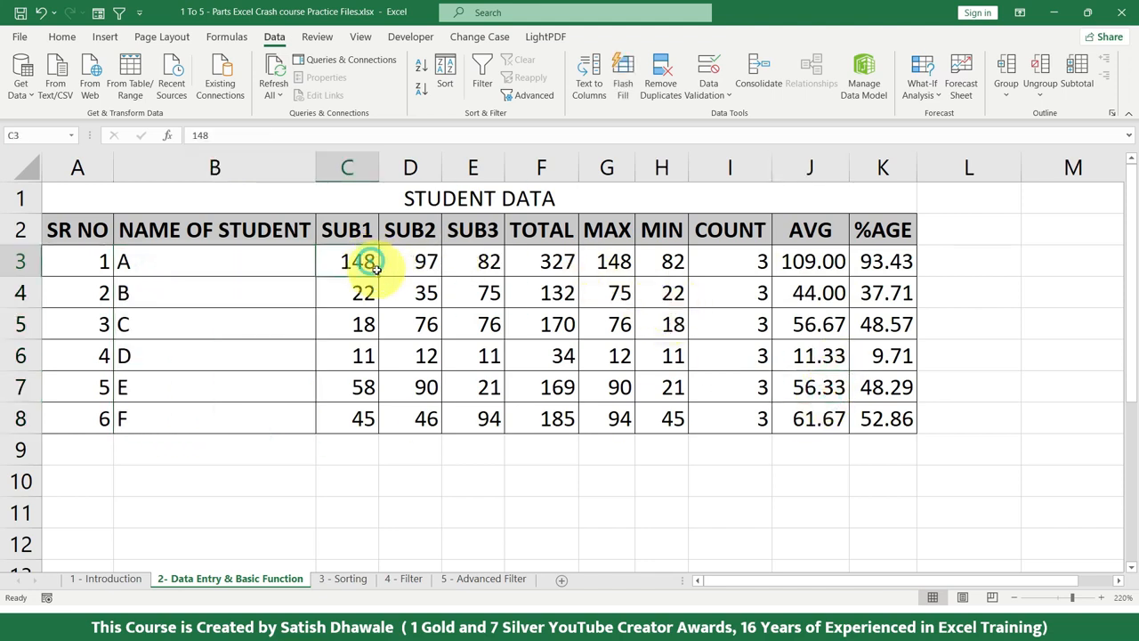
{"action": "type", "text": "25"}
{"action": "key", "text": "Return"}
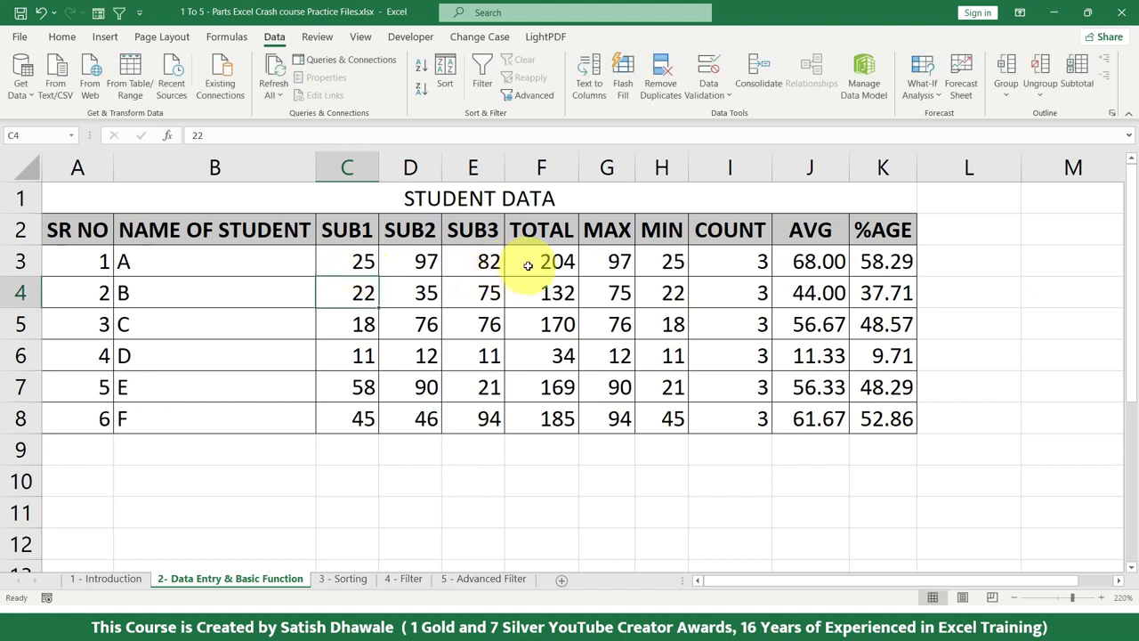
{"action": "left_click", "coordinate": [397, 259]}
{"action": "type", "text": "35"}
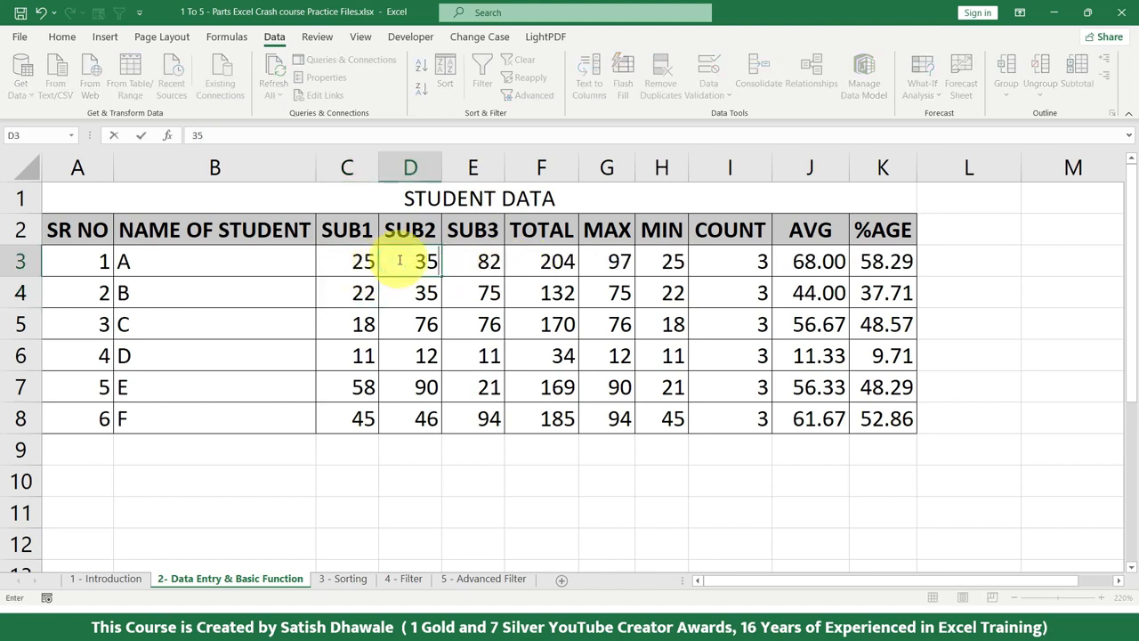
{"action": "key", "text": "Return"}
{"action": "left_click_drag", "start_coordinate": [541, 261], "coordinate": [536, 431]}
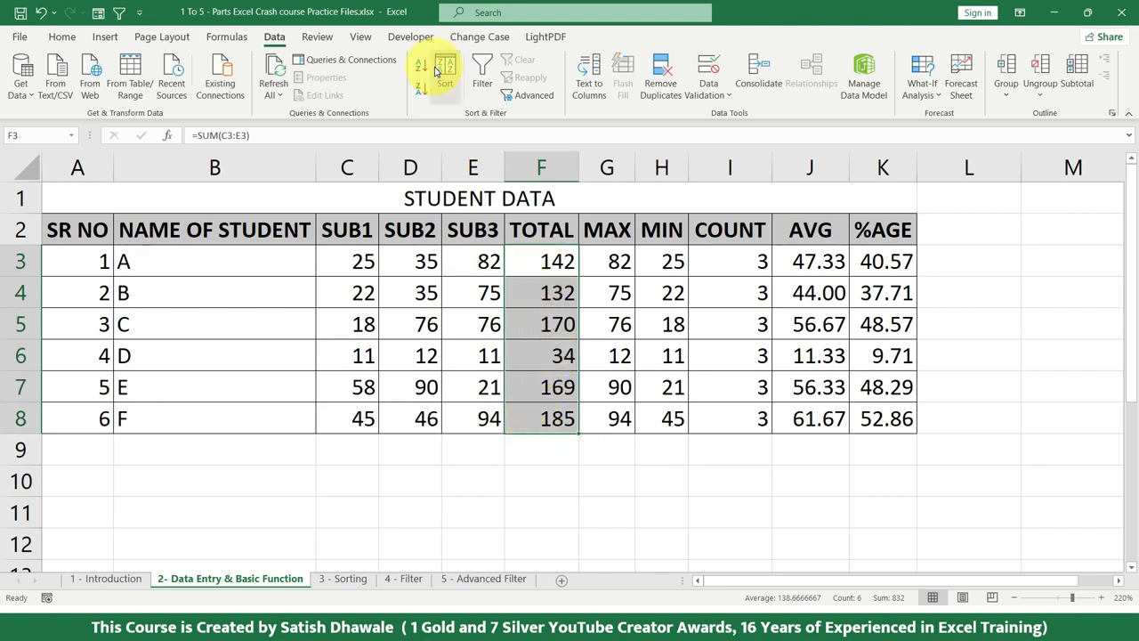
{"action": "left_click", "coordinate": [420, 90]}
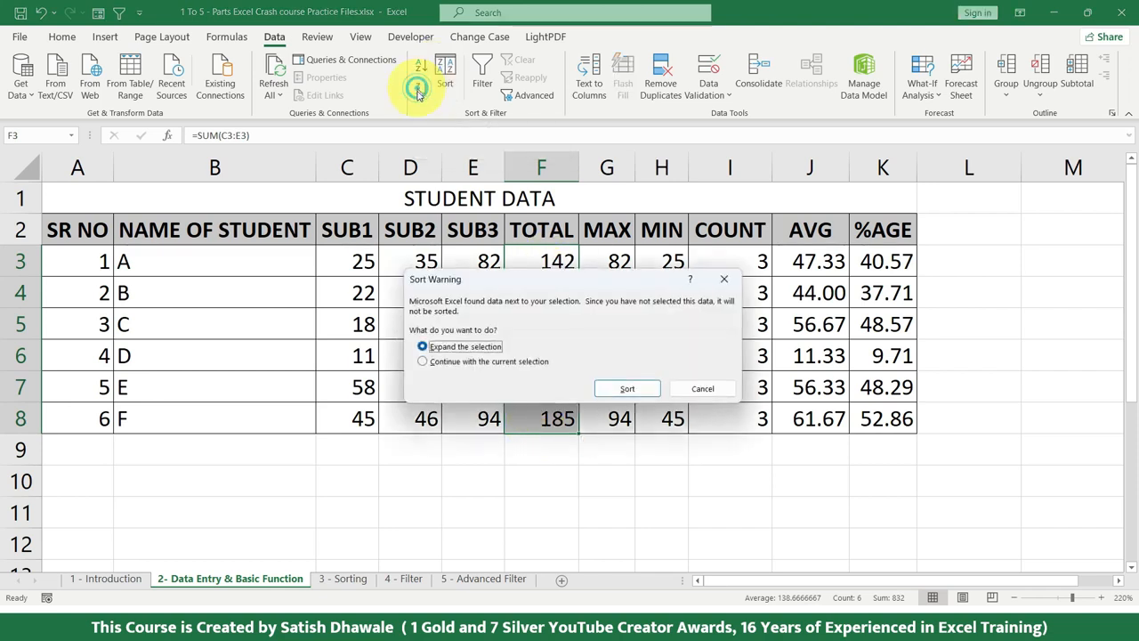
{"action": "left_click", "coordinate": [723, 279]}
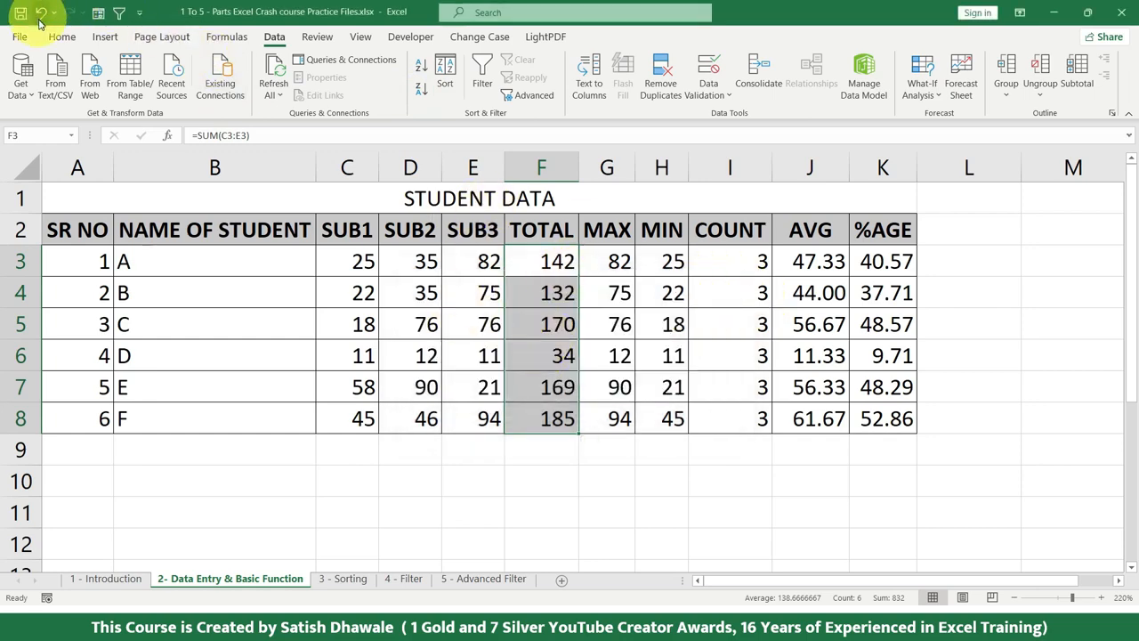
Compare the sort options offered for the numeric TOTAL column with those for the student names
{"action": "left_click", "coordinate": [59, 38]}
{"action": "left_click", "coordinate": [1049, 82]}
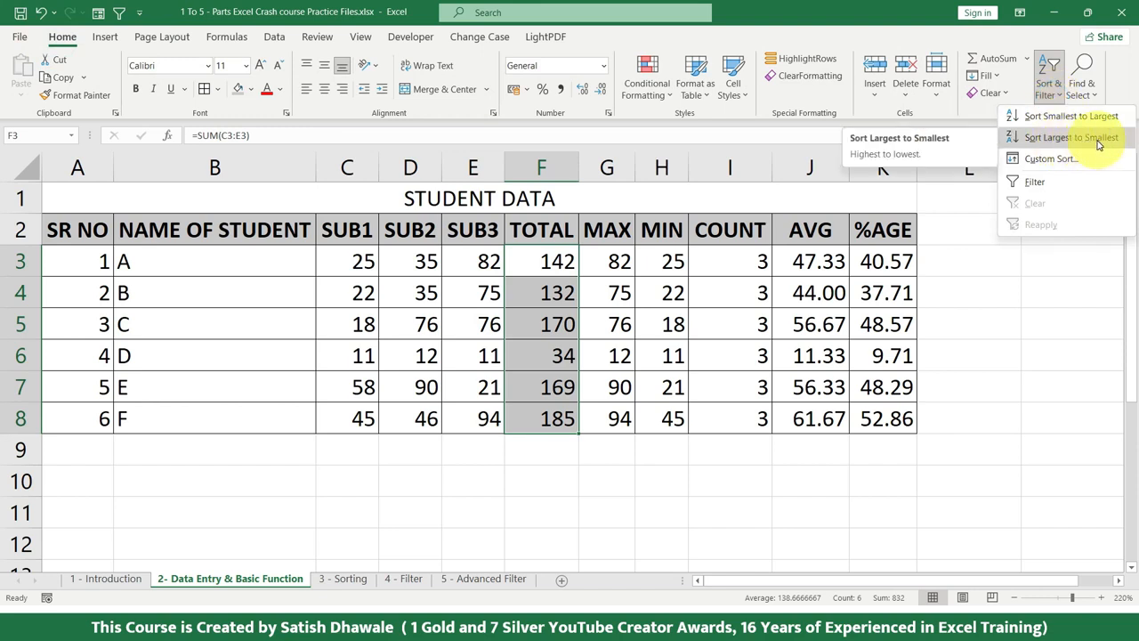
{"action": "left_click", "coordinate": [416, 303]}
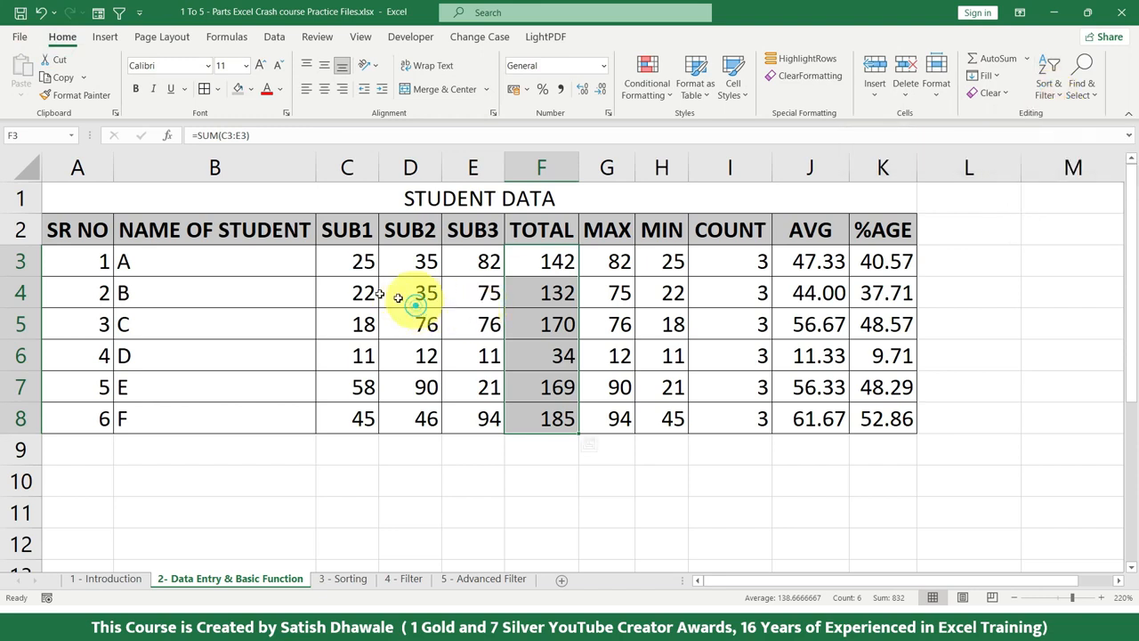
{"action": "left_click_drag", "start_coordinate": [416, 303], "coordinate": [481, 387]}
{"action": "left_click_drag", "start_coordinate": [271, 264], "coordinate": [248, 407]}
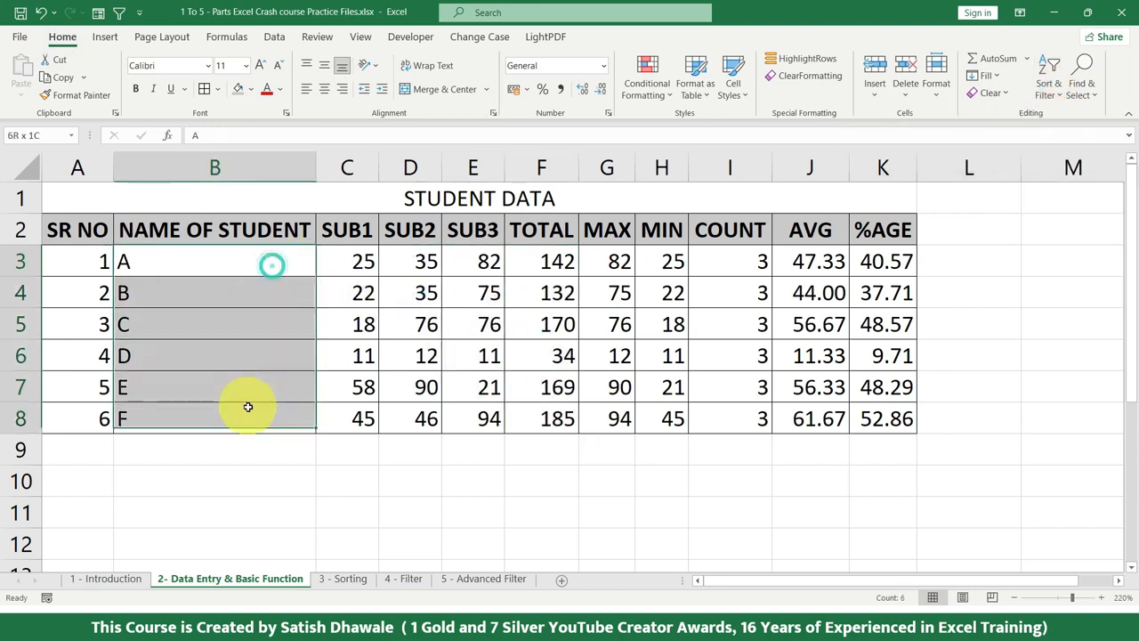
{"action": "left_click", "coordinate": [1047, 85]}
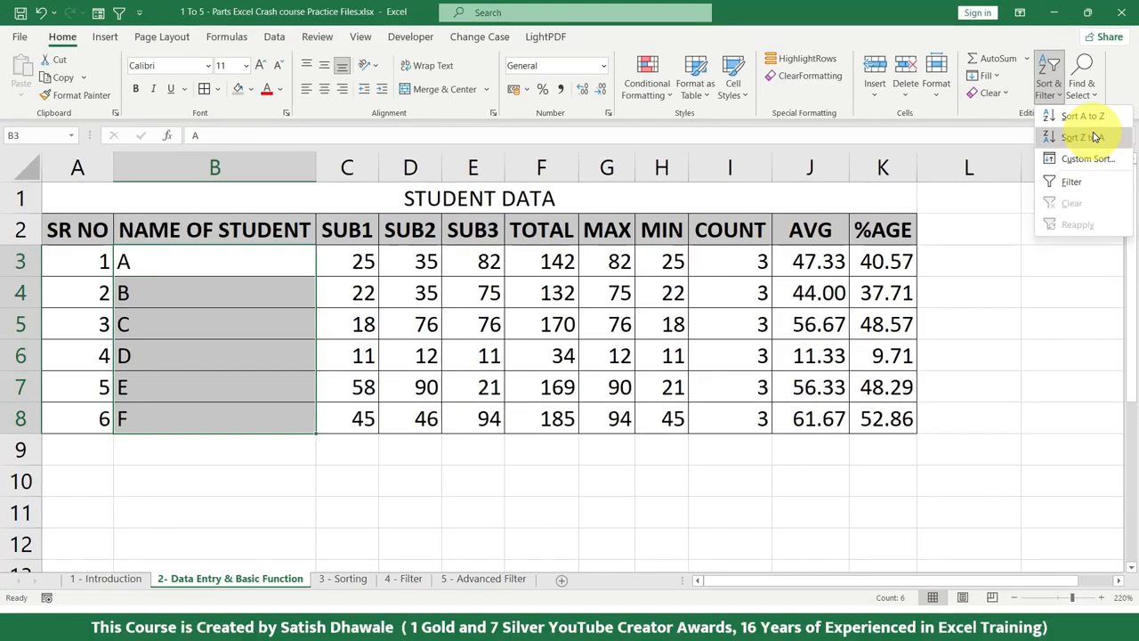
{"action": "left_click", "coordinate": [489, 289]}
Sort the student table by TOTAL from largest to smallest with the selection expanded, and check the resulting order of students
{"action": "left_click_drag", "start_coordinate": [551, 262], "coordinate": [557, 419]}
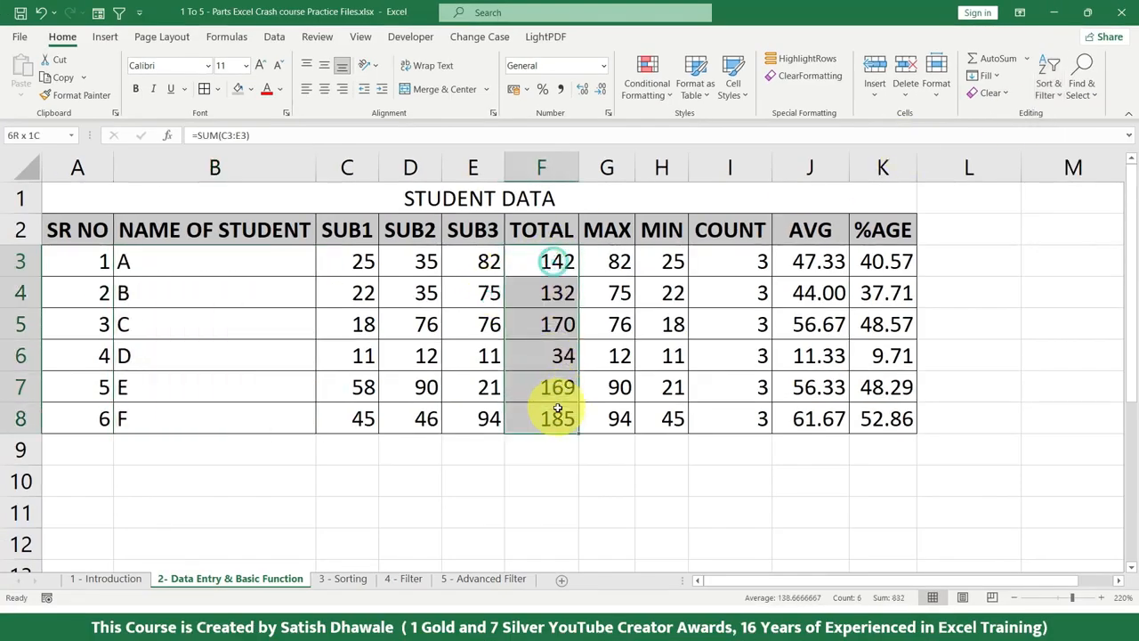
{"action": "left_click", "coordinate": [1050, 75]}
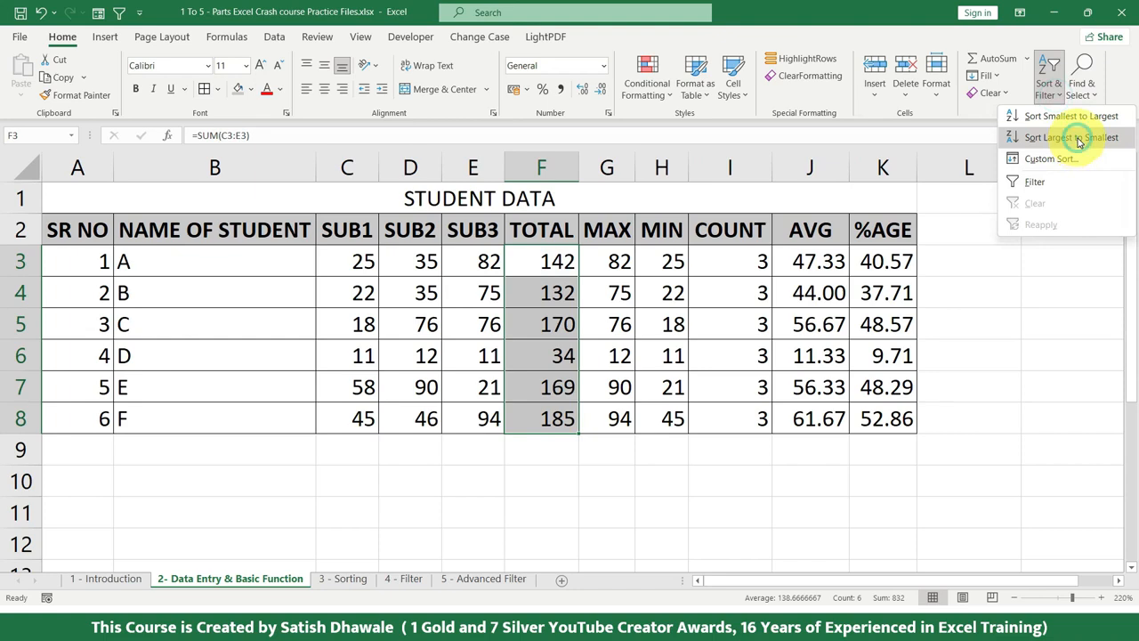
{"action": "left_click", "coordinate": [1072, 138]}
{"action": "left_click", "coordinate": [643, 389]}
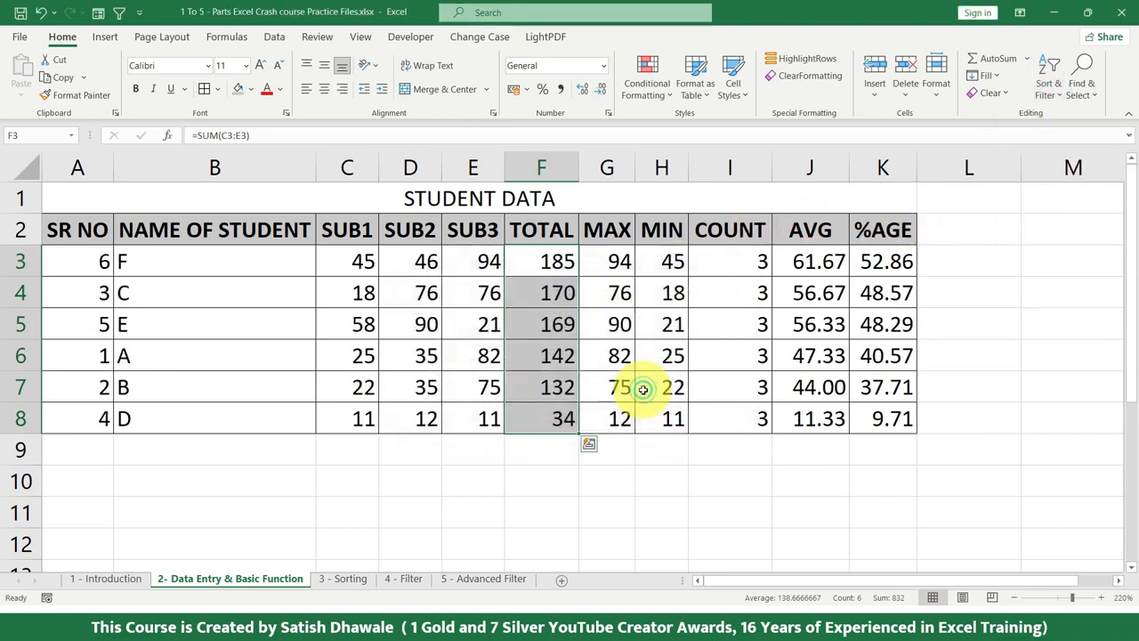
{"action": "left_click_drag", "start_coordinate": [543, 261], "coordinate": [71, 261]}
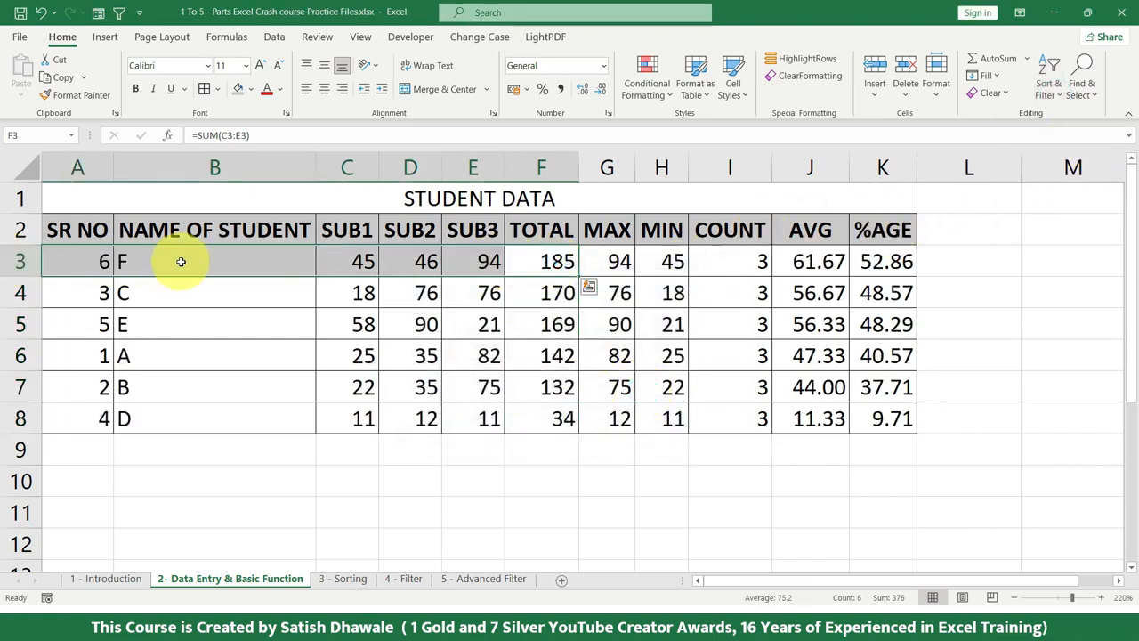
{"action": "left_click", "coordinate": [178, 294]}
{"action": "left_click", "coordinate": [172, 321]}
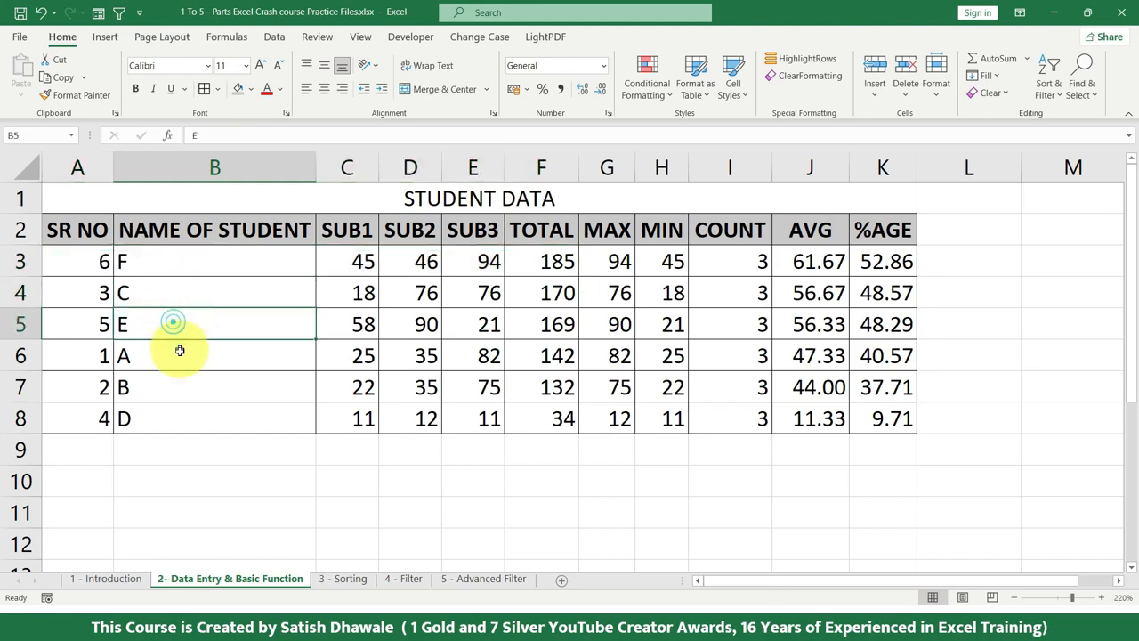
{"action": "left_click", "coordinate": [180, 351]}
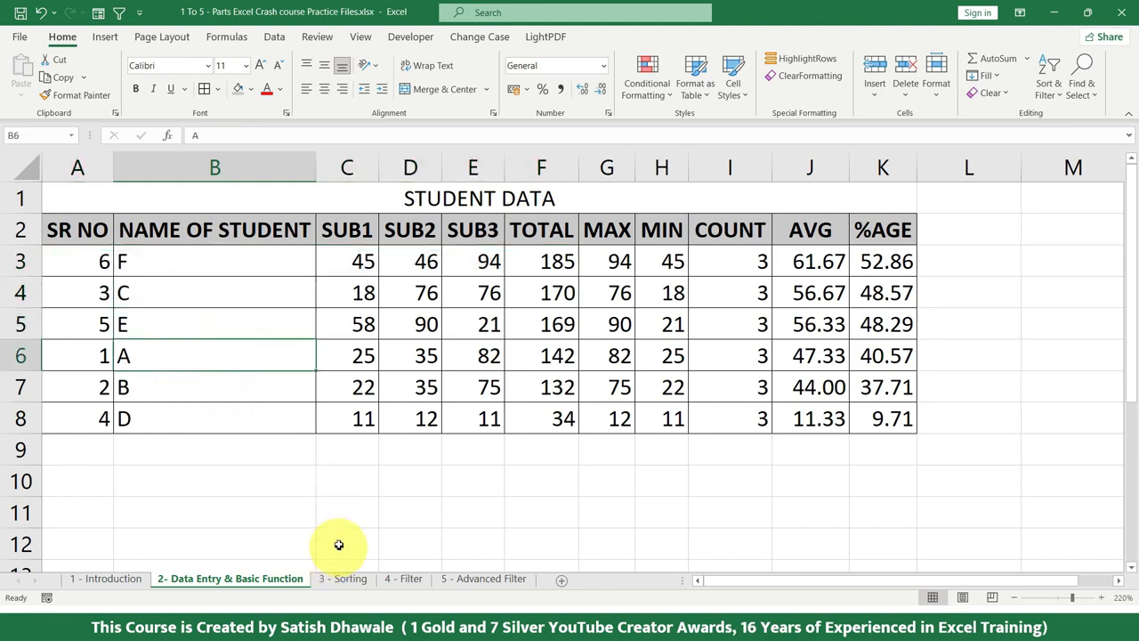
Undo the TOTAL sort of the student table and return to the 3 - Sorting sheet's data sorting commands
{"action": "key", "text": "ctrl+z"}
{"action": "left_click", "coordinate": [356, 578]}
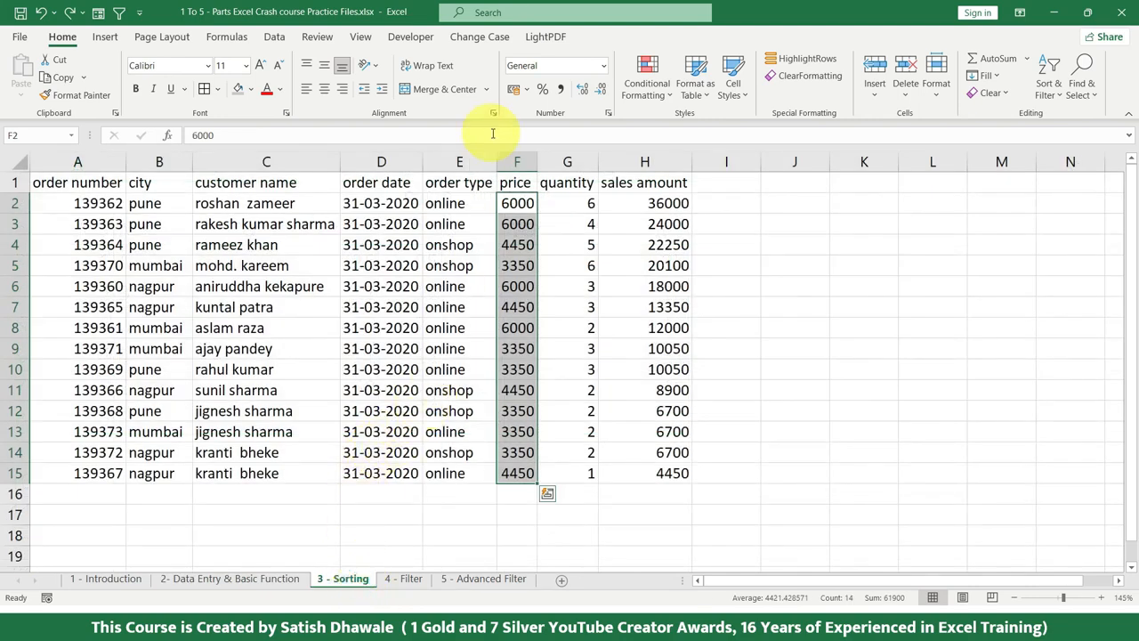
{"action": "left_click", "coordinate": [274, 39]}
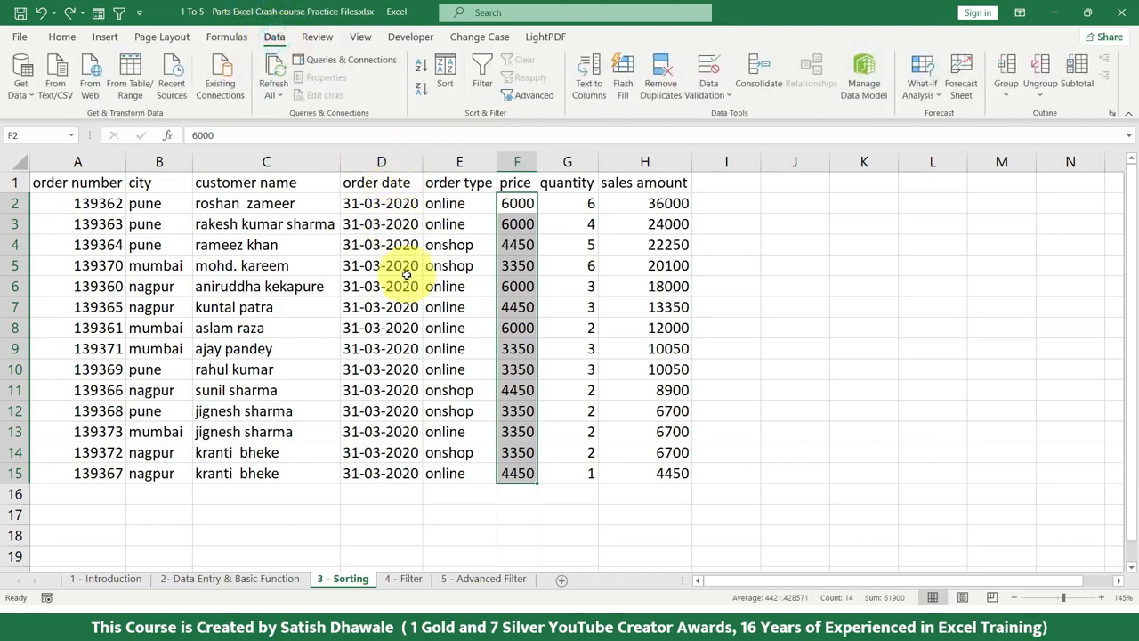